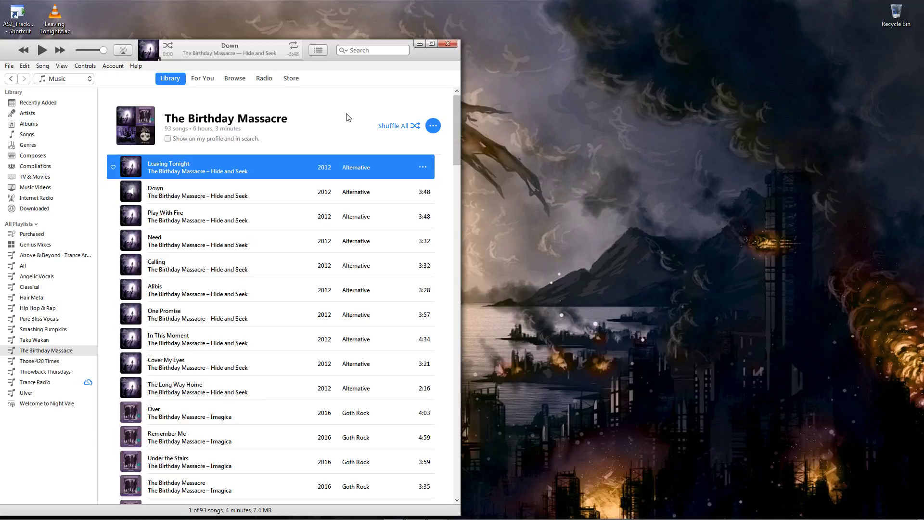
Turn on showing The Birthday Massacre playlist on the profile and in search.
left_click(169, 138)
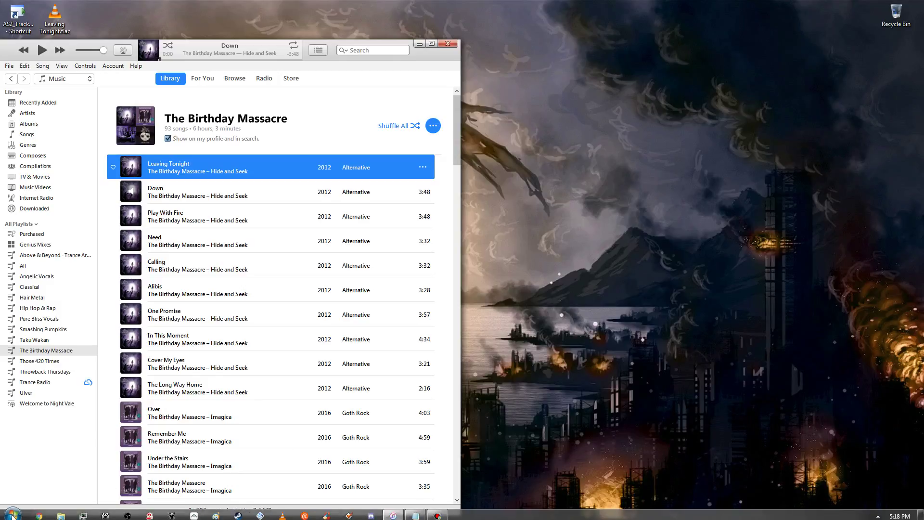
left_click(12, 512)
left_click(29, 472)
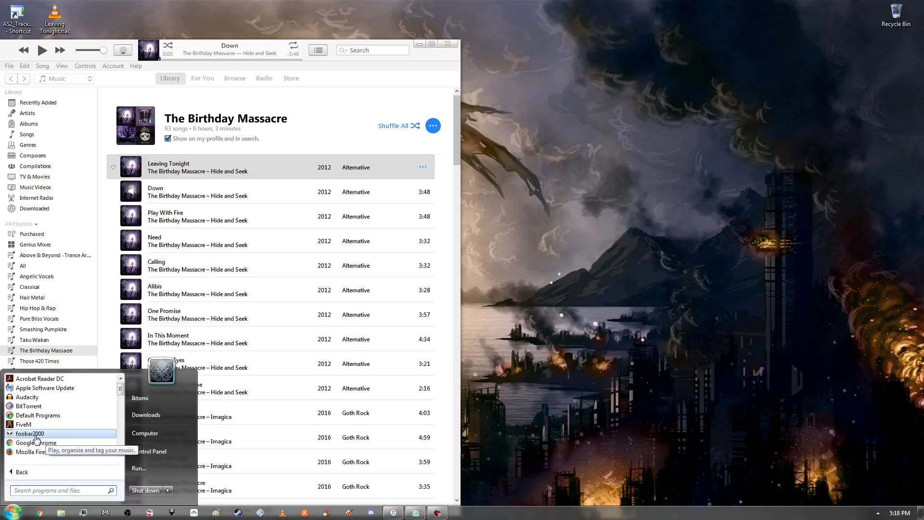
left_click(374, 83)
left_click(361, 98)
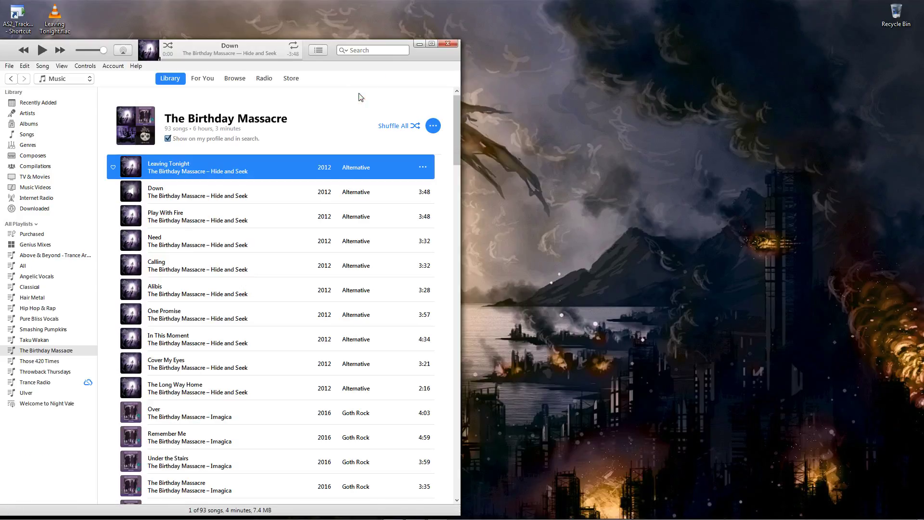
left_click(587, 140)
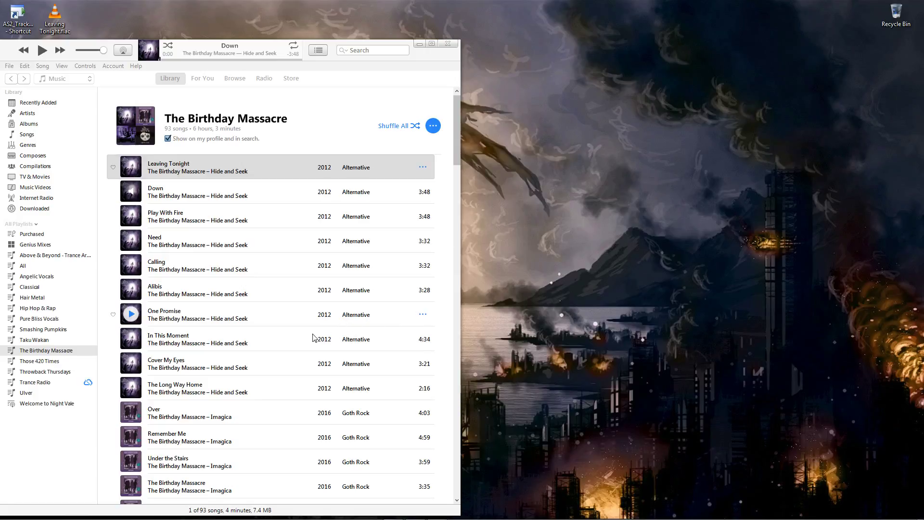
Open the Sound settings from the Windows Control Panel.
mouse_move(57, 518)
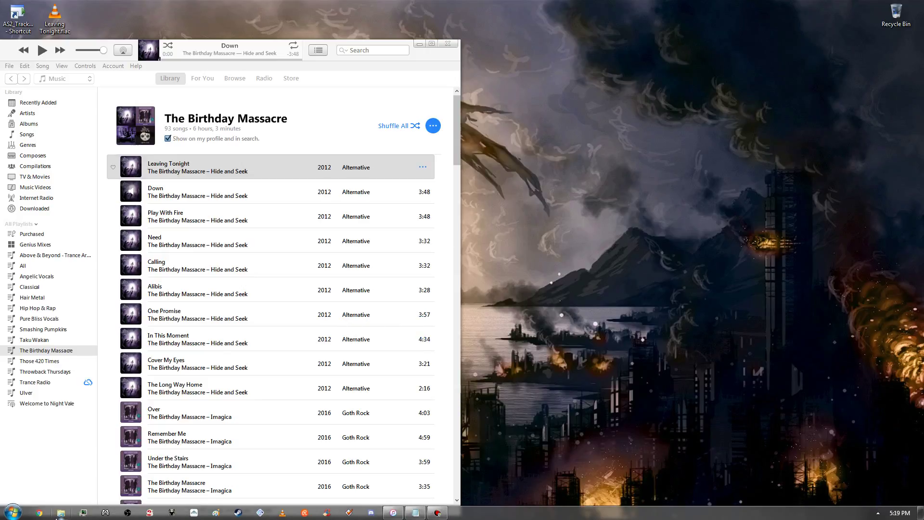
left_click(13, 512)
left_click(36, 472)
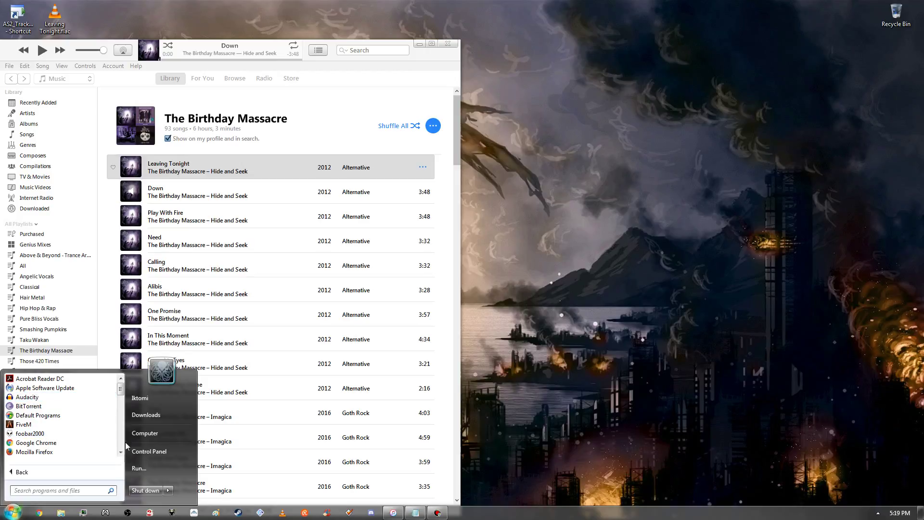
left_click(158, 453)
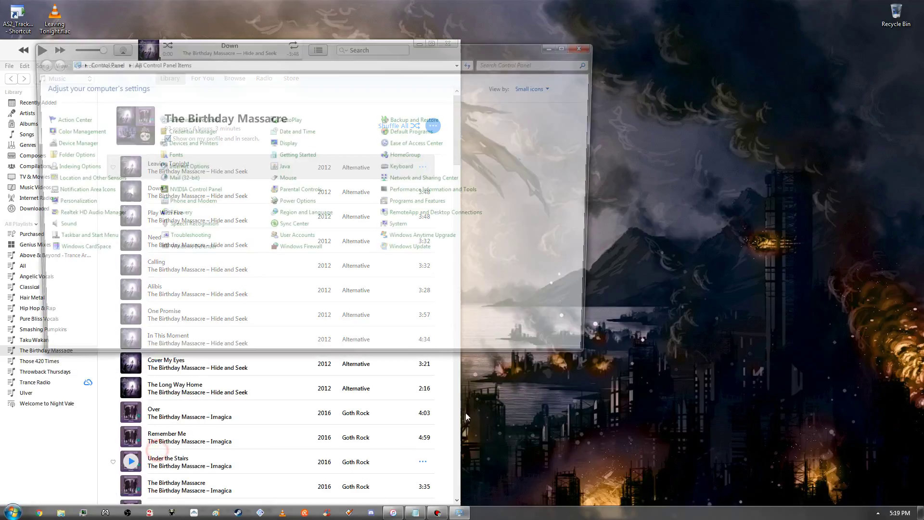
left_click(56, 228)
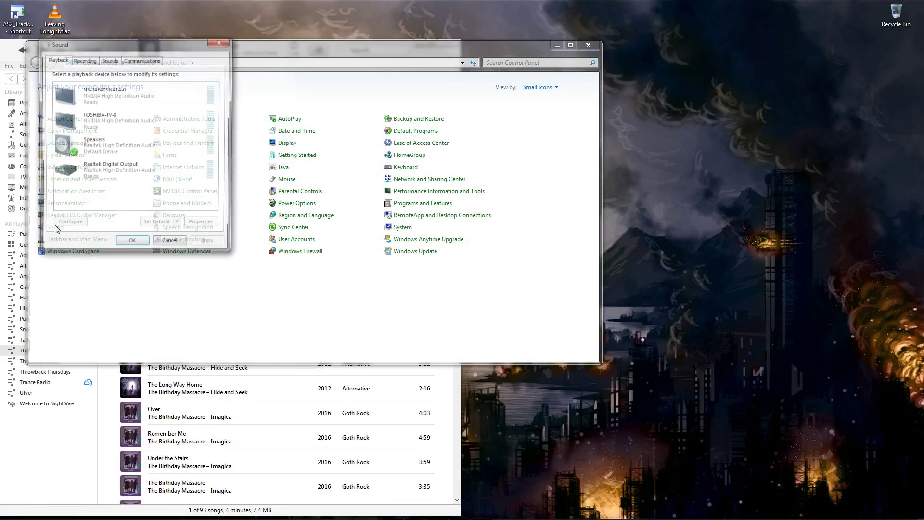
Make the playback devices list show both disabled and disconnected devices.
right_click(111, 187)
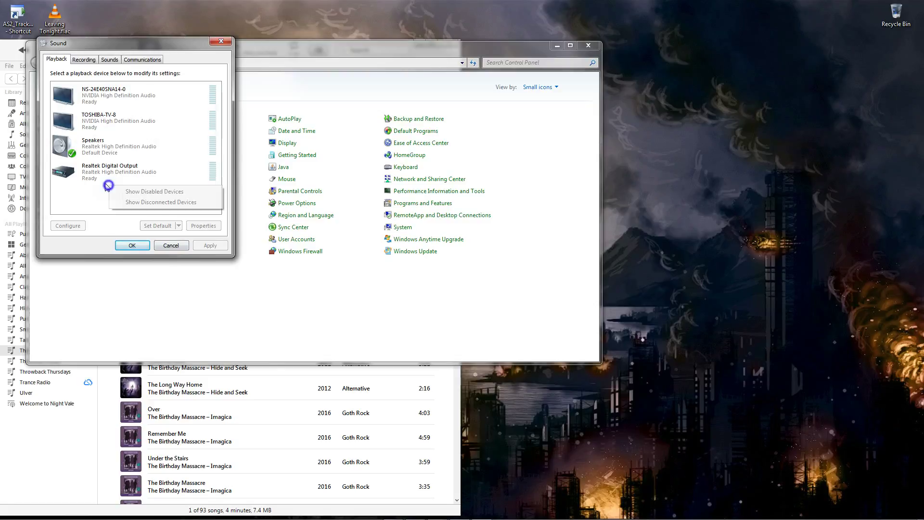
left_click(94, 189)
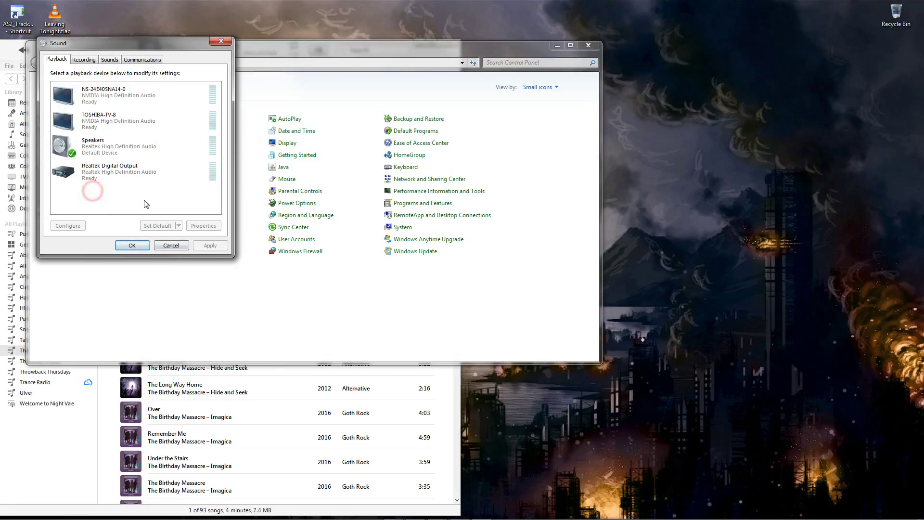
right_click(114, 198)
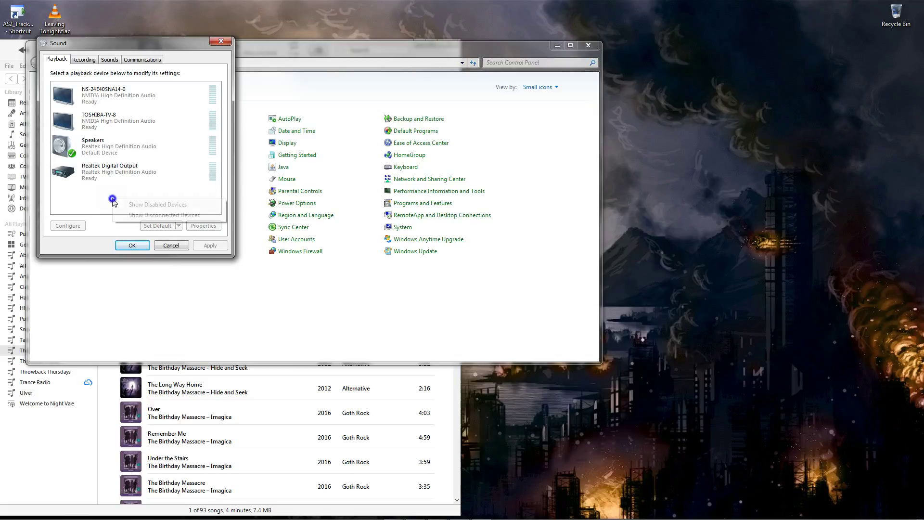
left_click(136, 205)
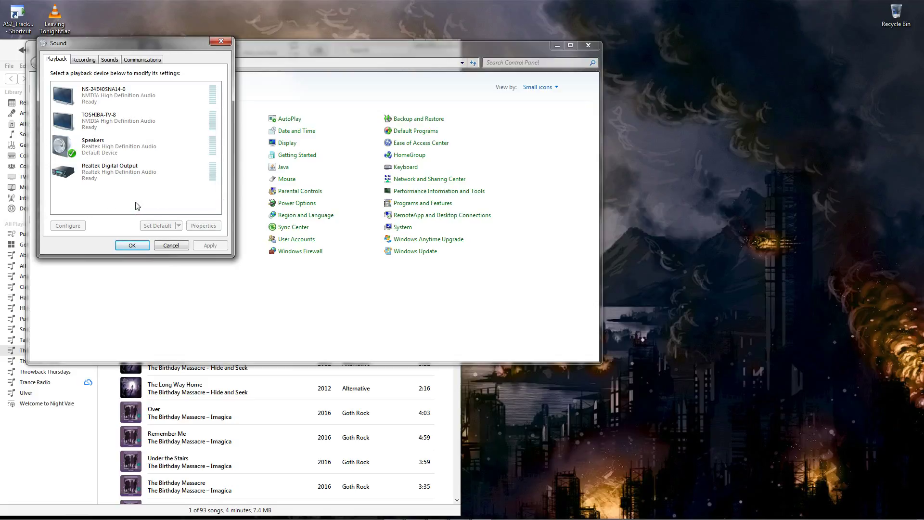
right_click(126, 198)
left_click(149, 214)
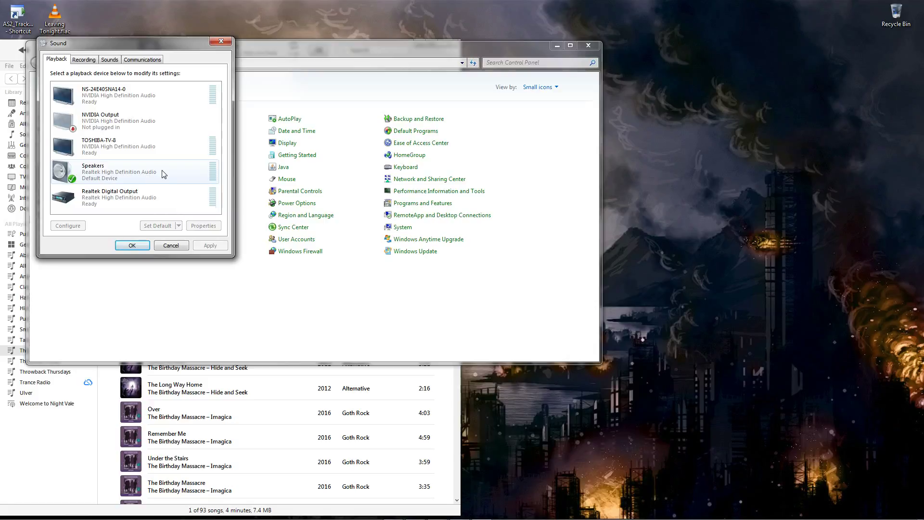
Enable the Realtek Stereo Mix recording device, accept the sound settings and close the Control Panel.
left_click(90, 63)
scroll(130, 132, "down", 2)
scroll(130, 132, "down", 1)
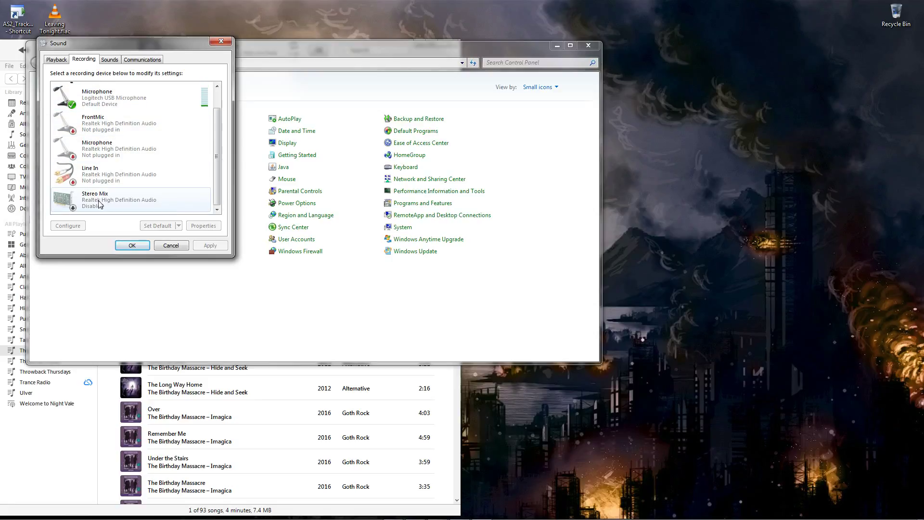
left_click(98, 204)
right_click(112, 201)
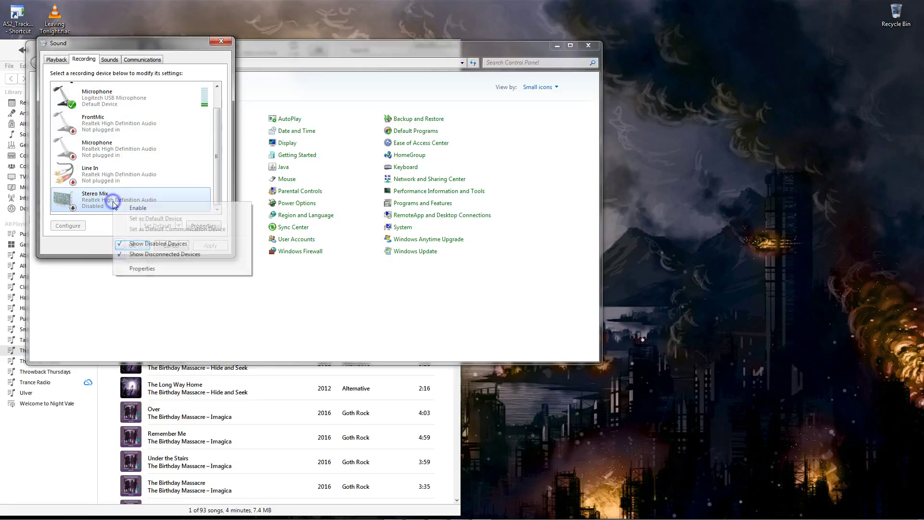
left_click(123, 208)
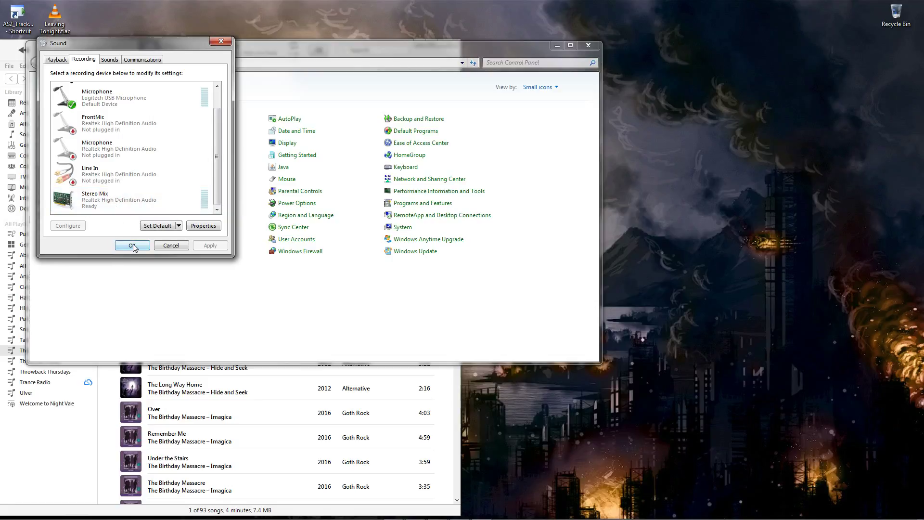
left_click(132, 245)
left_click(588, 46)
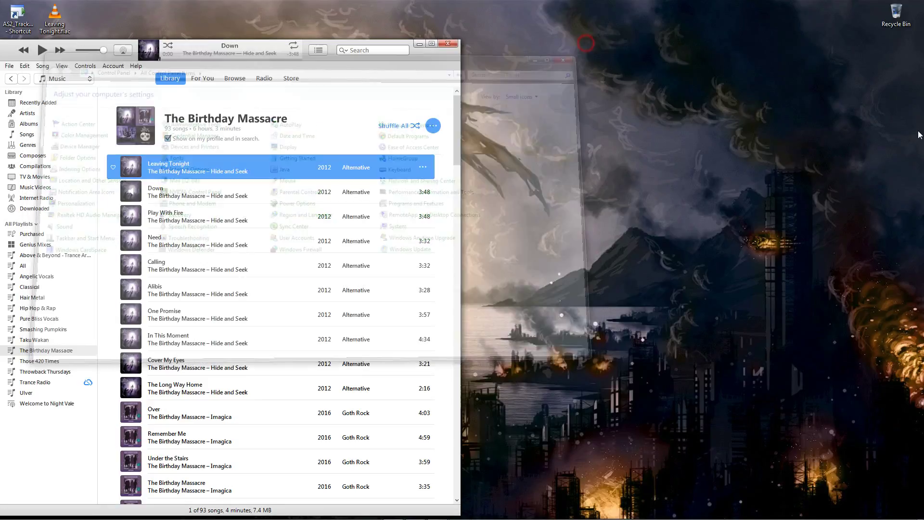
Launch Audacity from the installed programs.
left_click(9, 510)
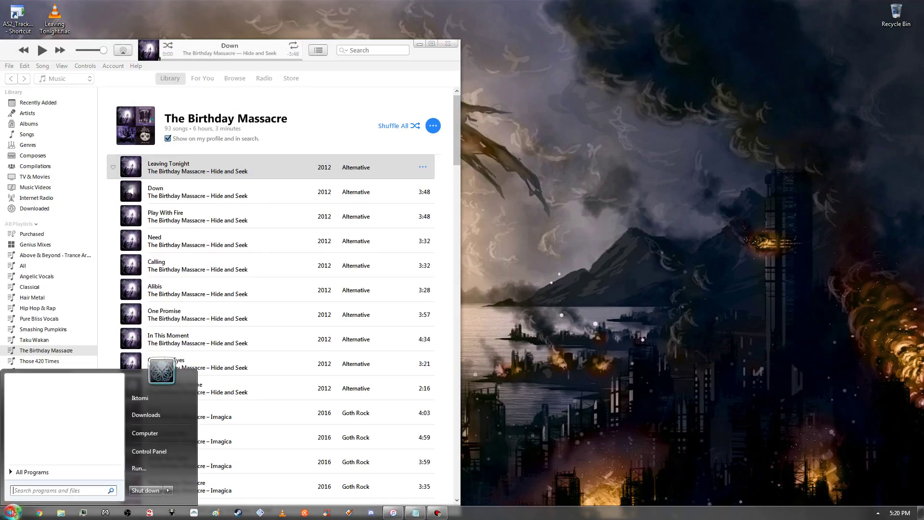
left_click(32, 474)
left_click(33, 400)
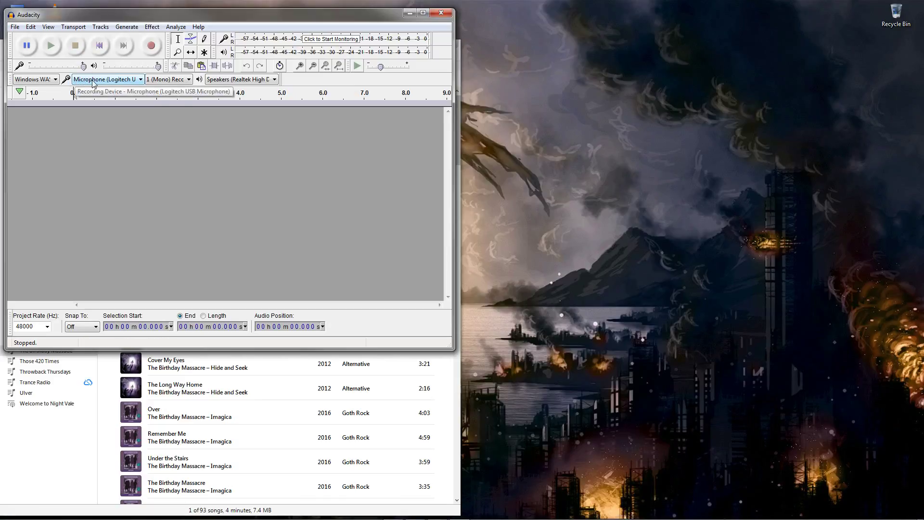
Configure recording from Stereo Mix (Realtek High Definition Audio) with 2 (Stereo) channels and Windows WASAPI as the audio host.
left_click(138, 80)
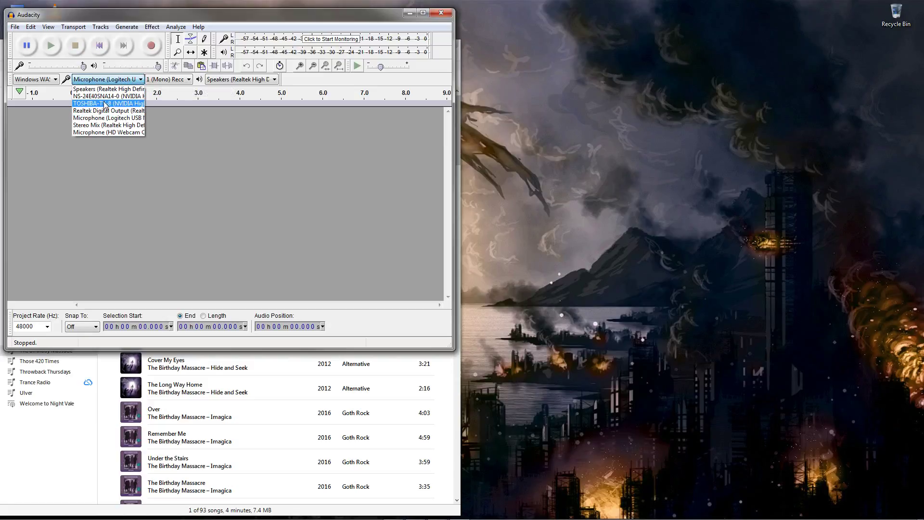
left_click(107, 123)
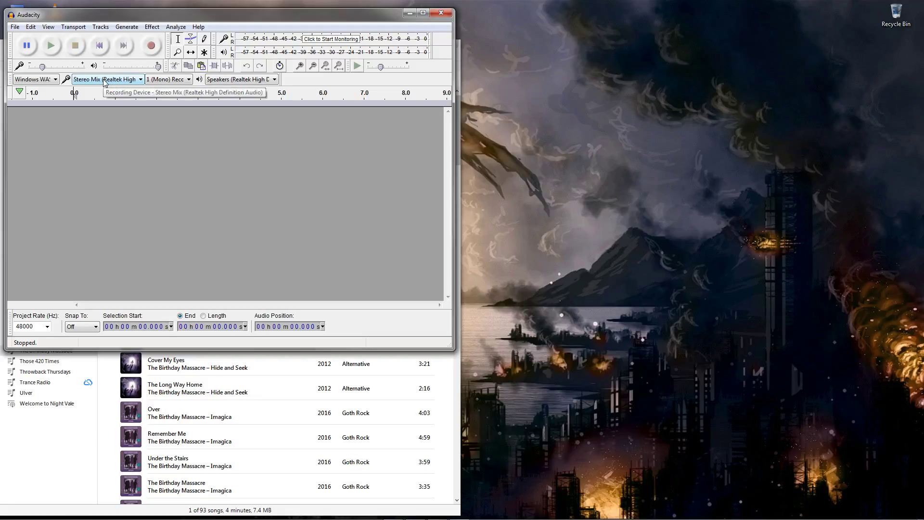
left_click(185, 80)
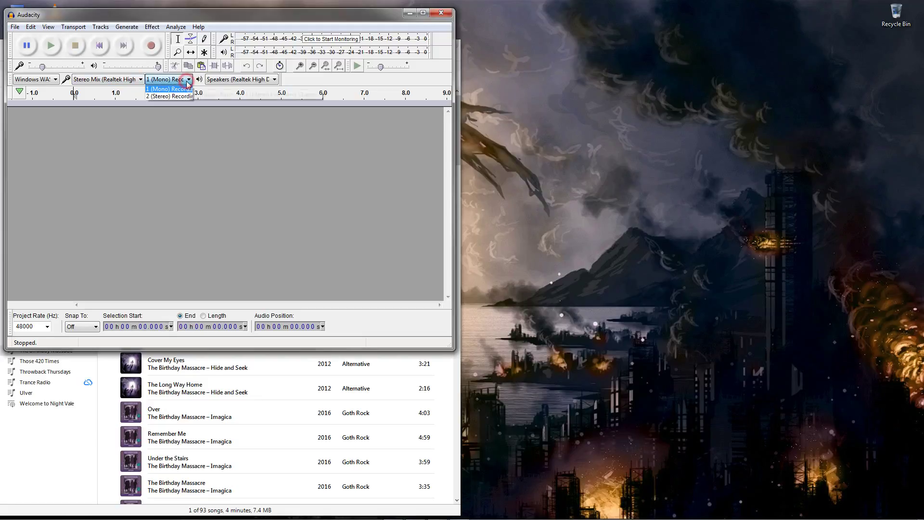
left_click(174, 96)
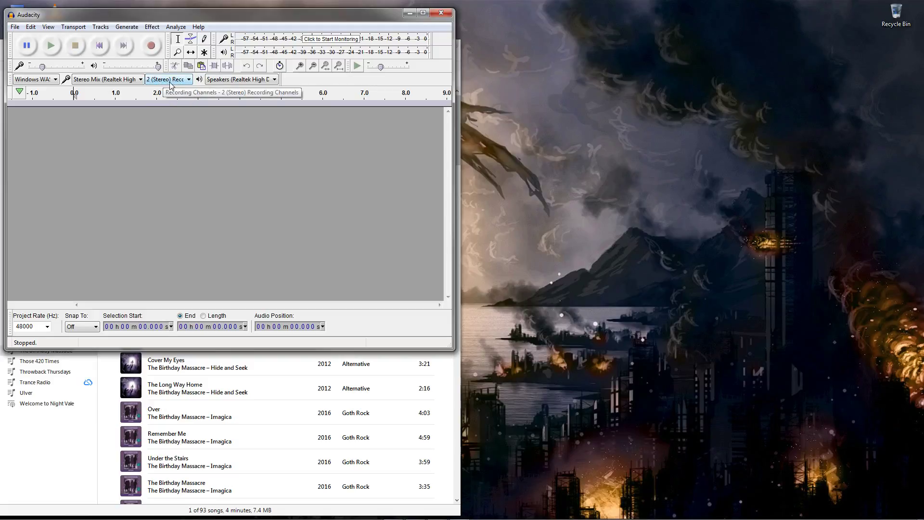
left_click(56, 81)
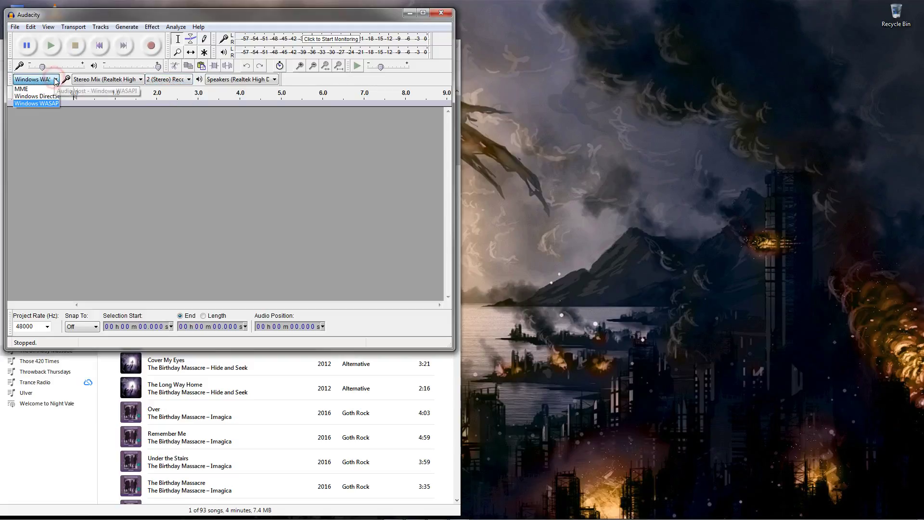
left_click(44, 104)
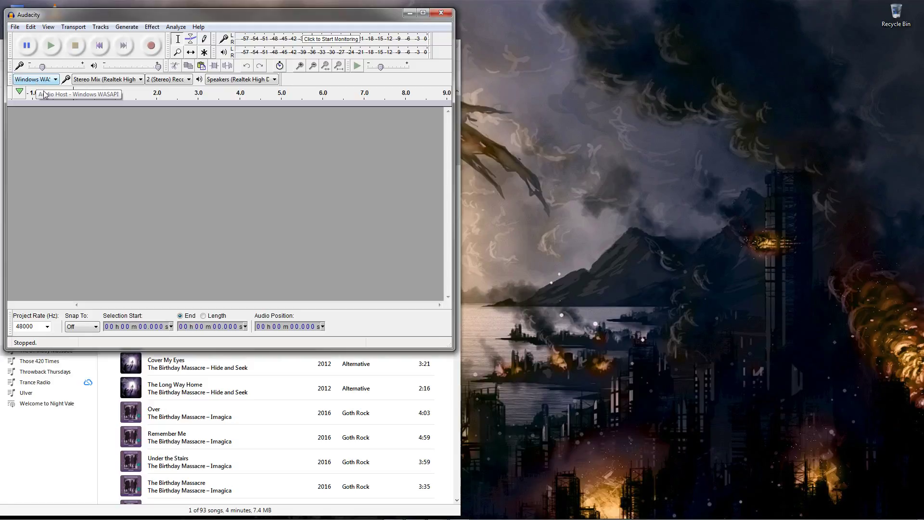
Place the Audacity window beside iTunes and choose a project rate of 48000 Hz.
left_click_drag(183, 17, 673, 48)
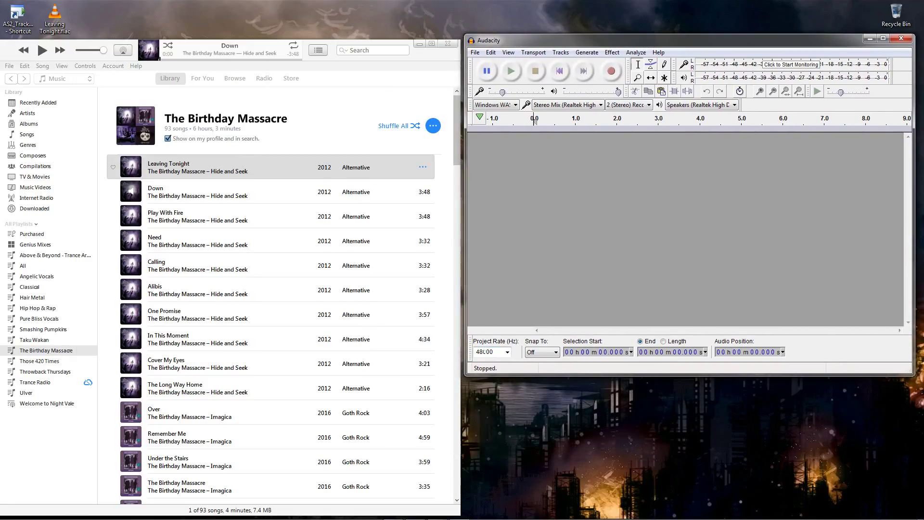
left_click(508, 352)
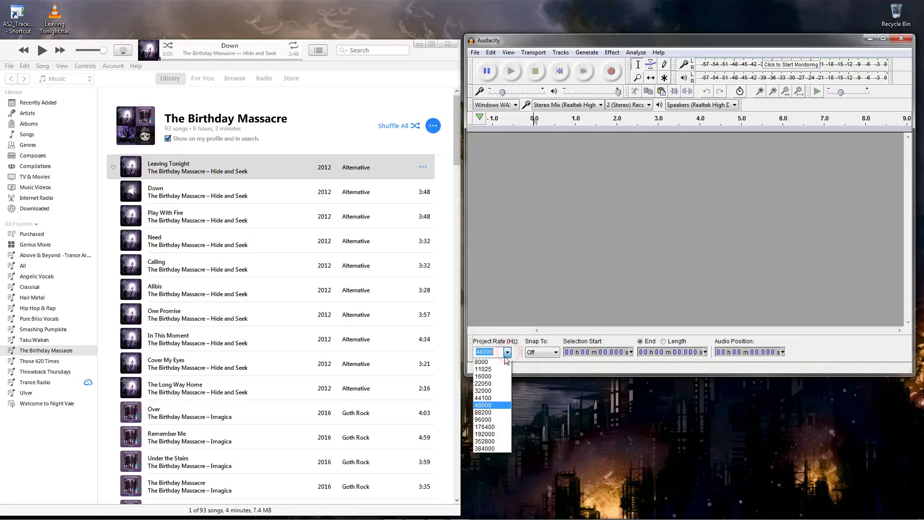
left_click(497, 407)
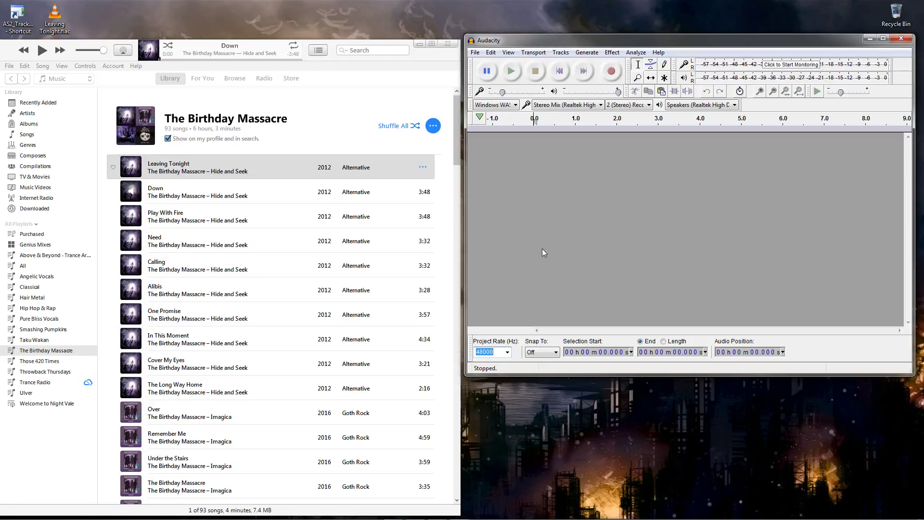
left_click(476, 53)
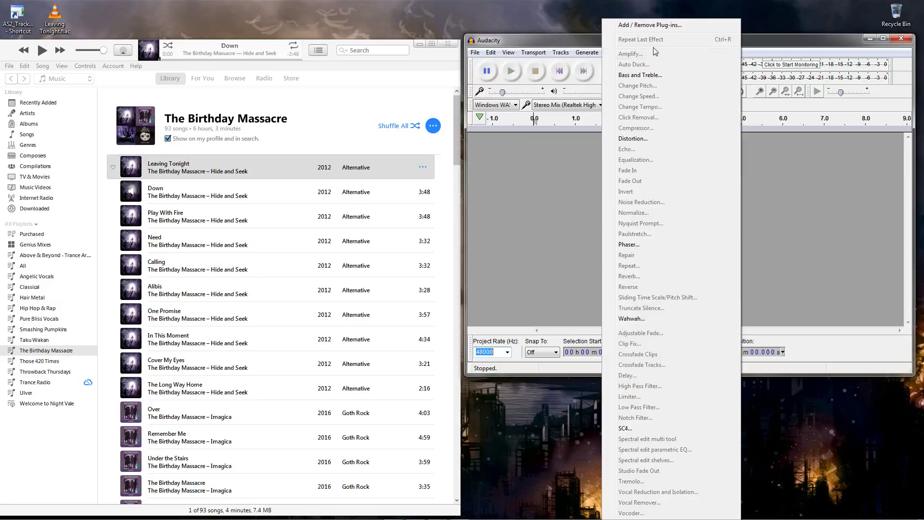
left_click(746, 41)
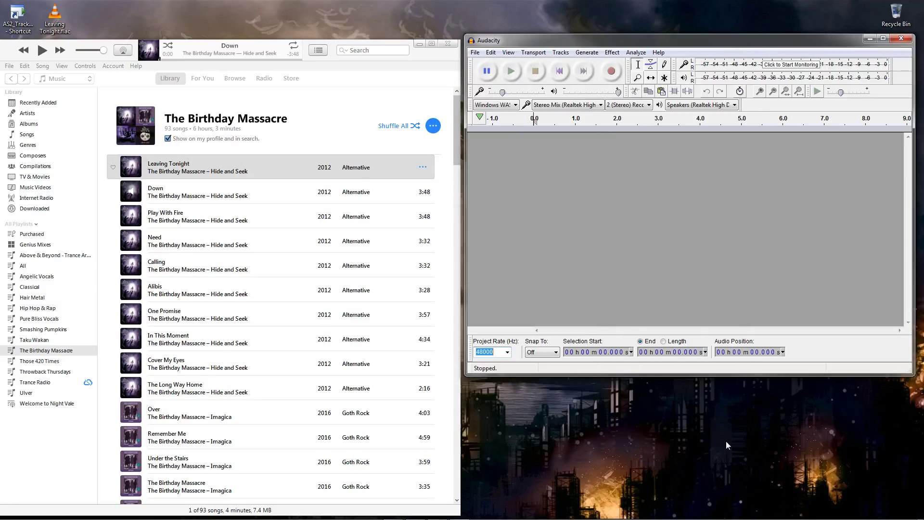
Open the Stereo Mix settings in Realtek HD Audio Manager.
mouse_move(842, 517)
left_click(878, 514)
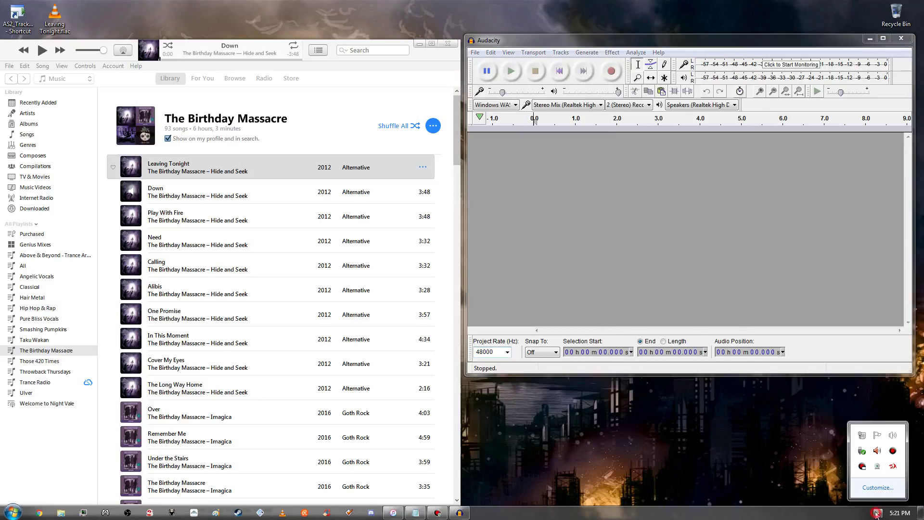
double_click(877, 451)
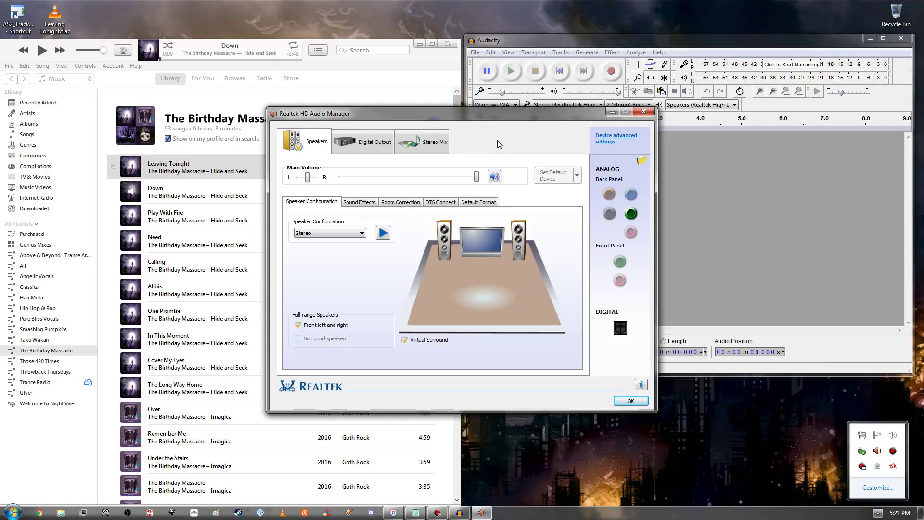
left_click(424, 141)
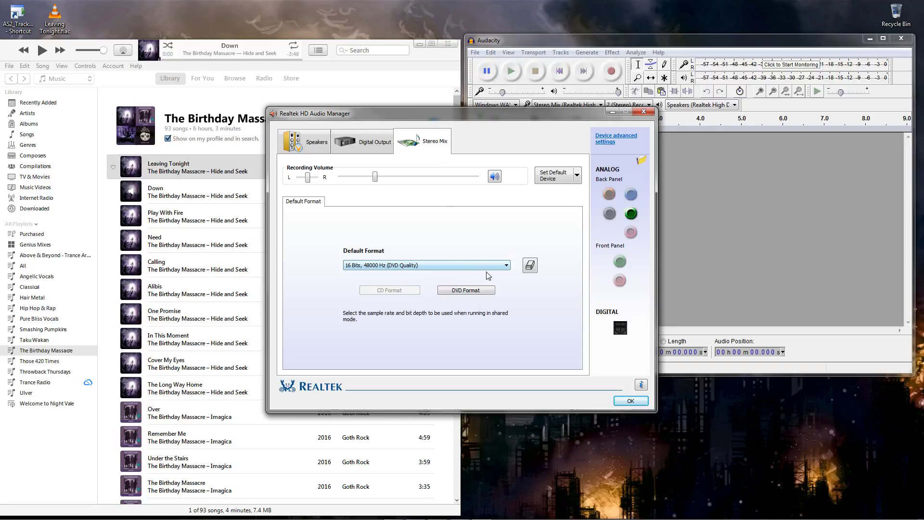
Try 24 Bits, 48000 Hz as the Stereo Mix default format and settle on 16 Bits, 48000 Hz (DVD Quality).
left_click(506, 267)
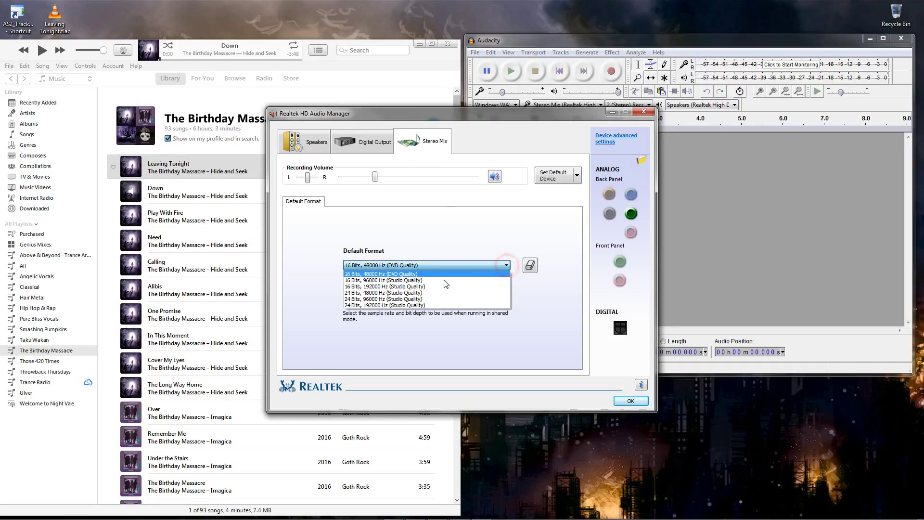
left_click(385, 274)
left_click(507, 266)
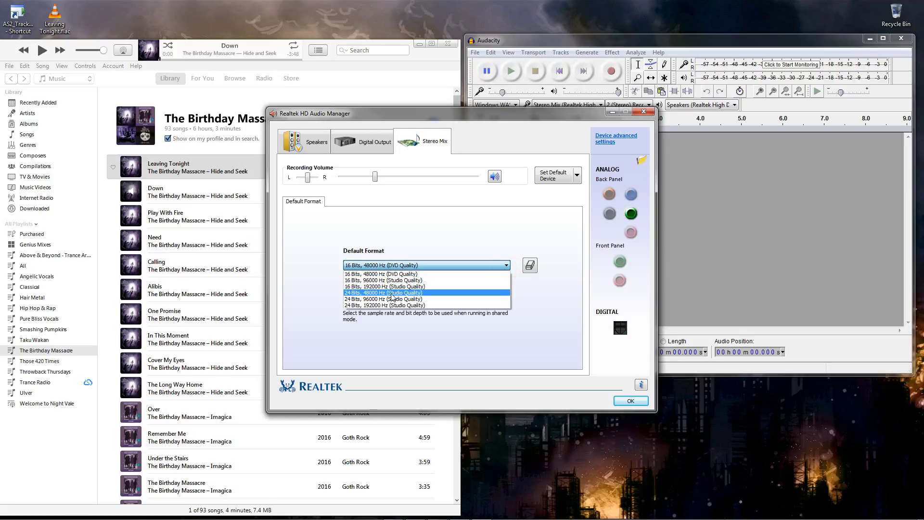
left_click(391, 295)
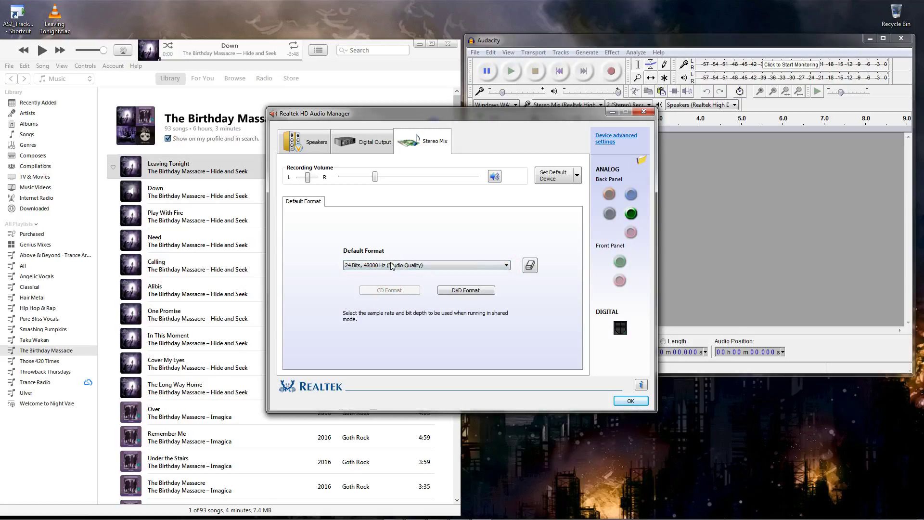
left_click(506, 266)
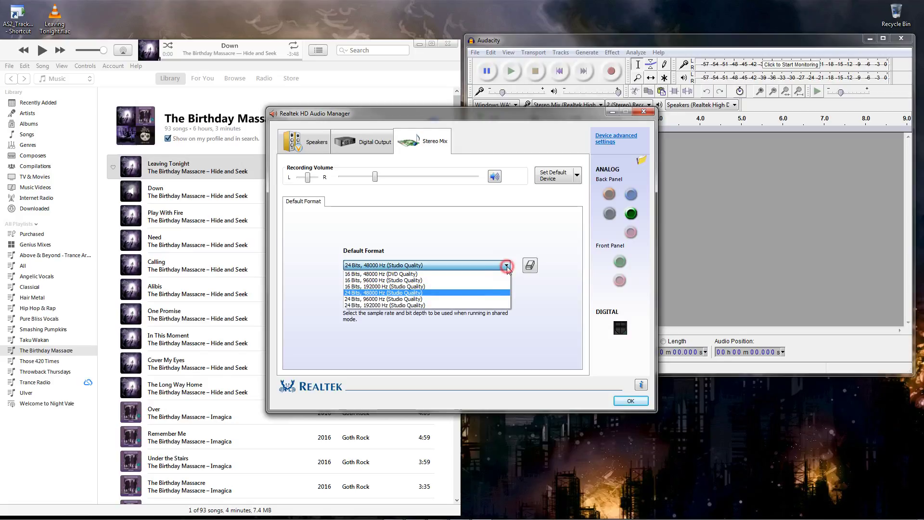
left_click(451, 274)
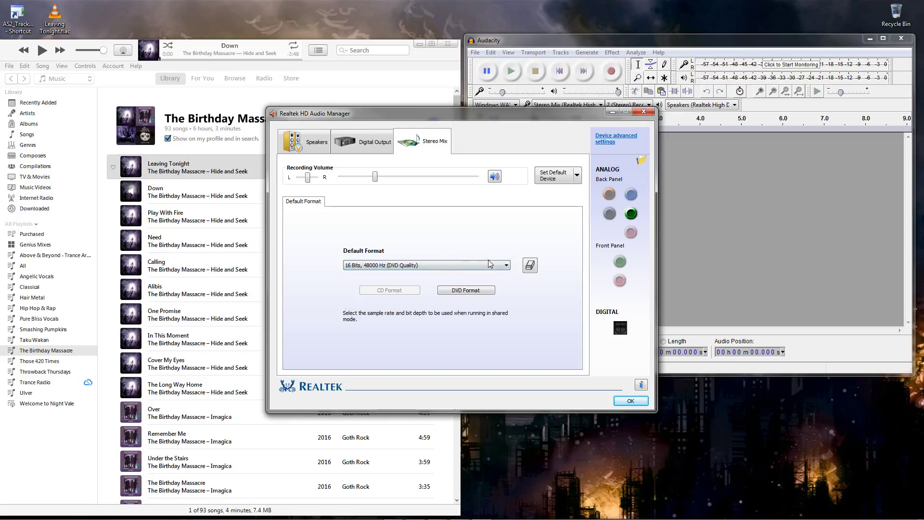
left_click(503, 266)
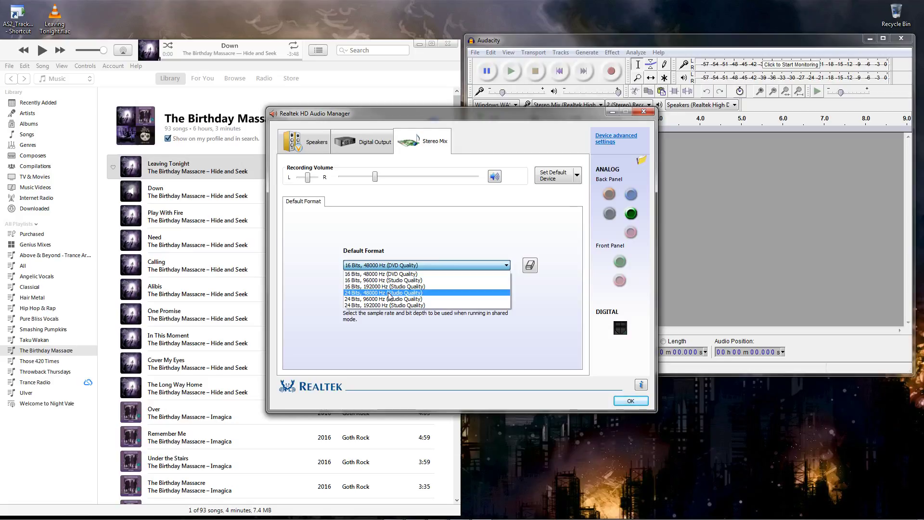
left_click(423, 274)
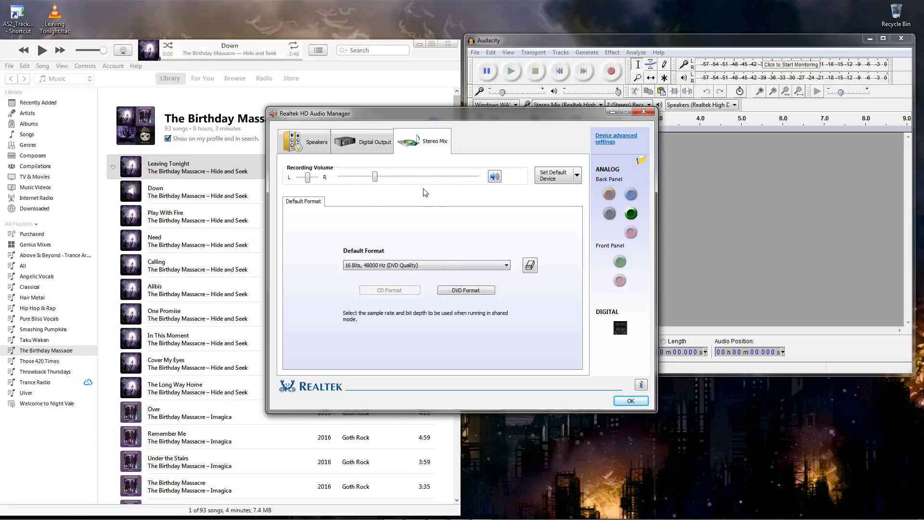
Review the speaker configuration and sound effects for active enhancements, and close Realtek HD Audio Manager.
left_click(309, 142)
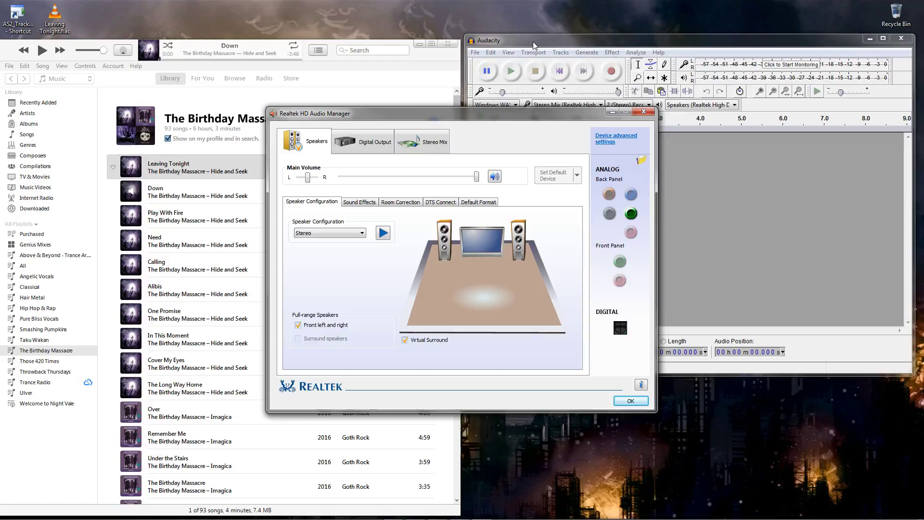
left_click(361, 202)
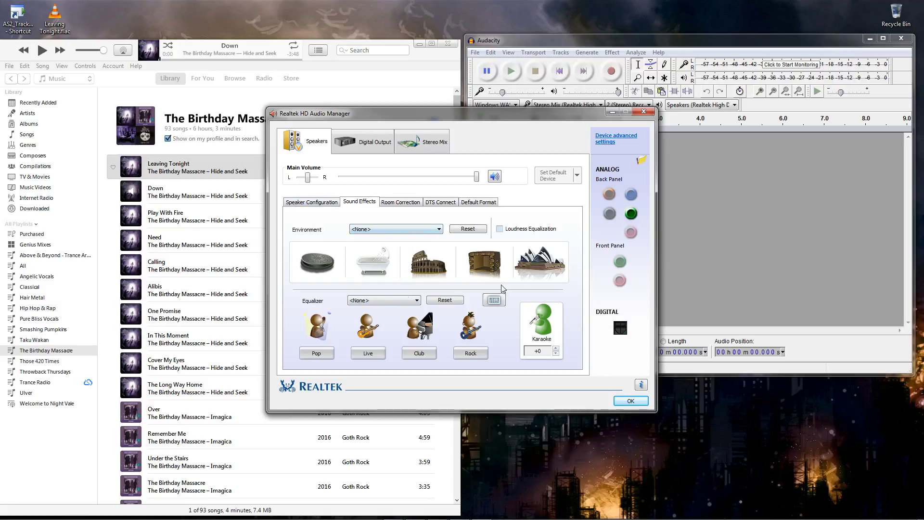
left_click(632, 403)
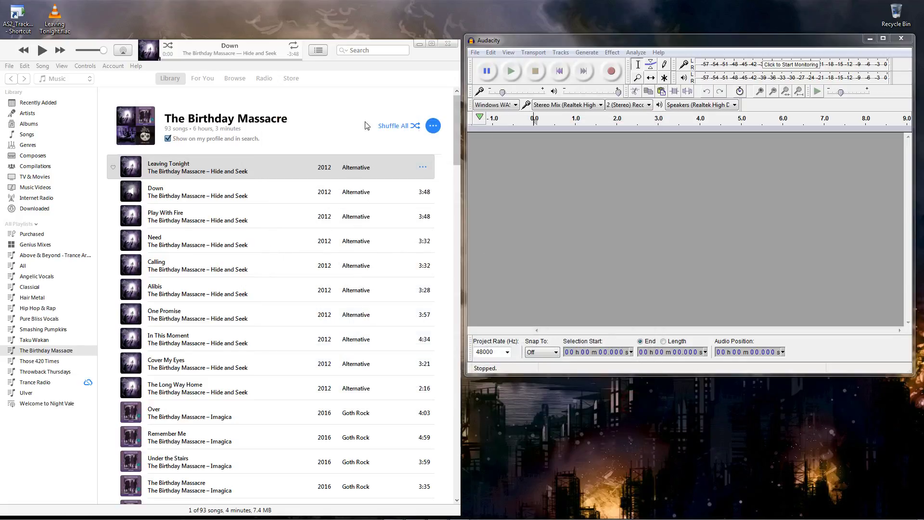
Check in the iTunes equalizer whether it is turned on, and close the equalizer.
left_click(61, 66)
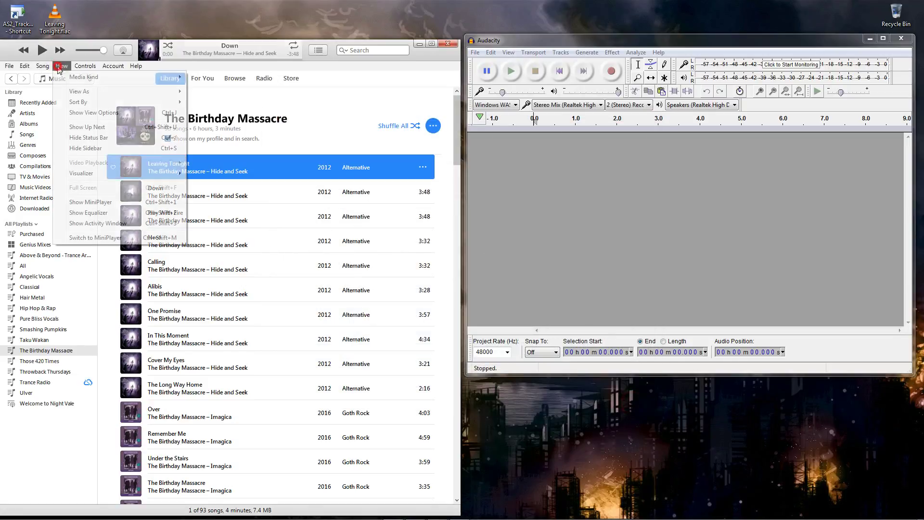
left_click(93, 213)
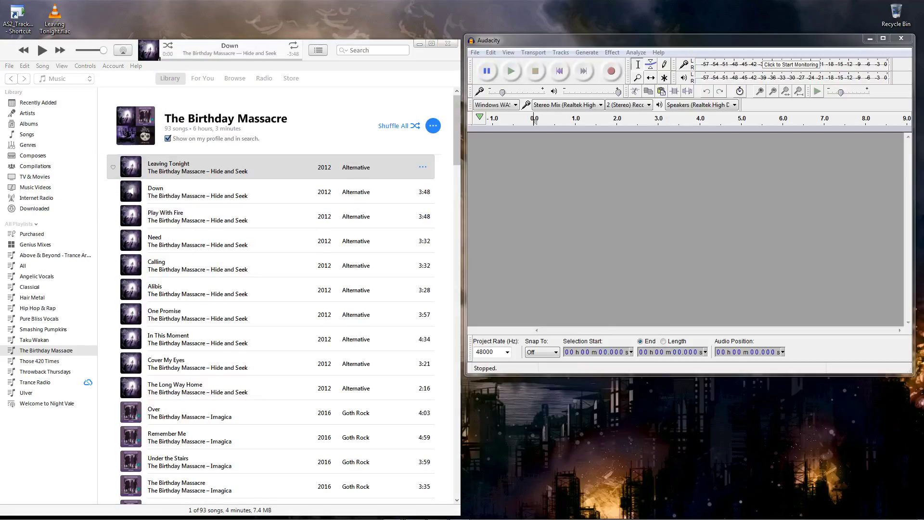
left_click_drag(533, 99, 345, 99)
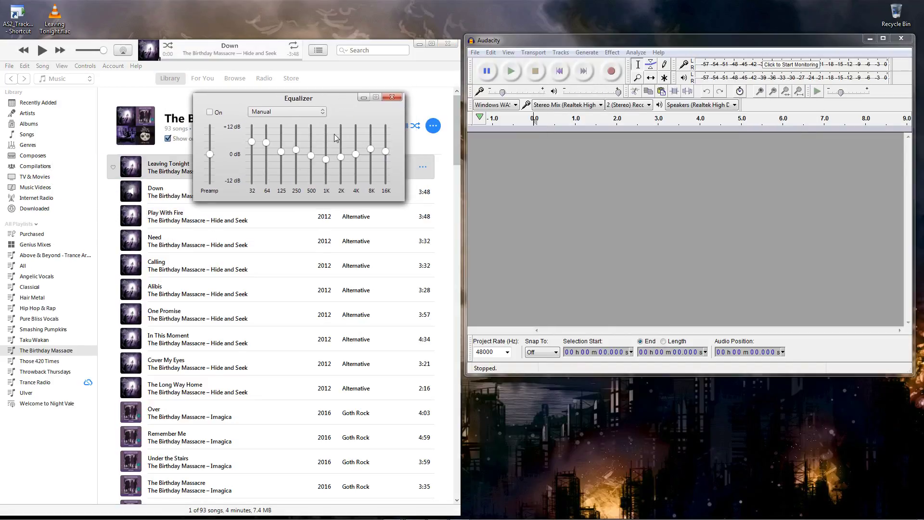
left_click(392, 98)
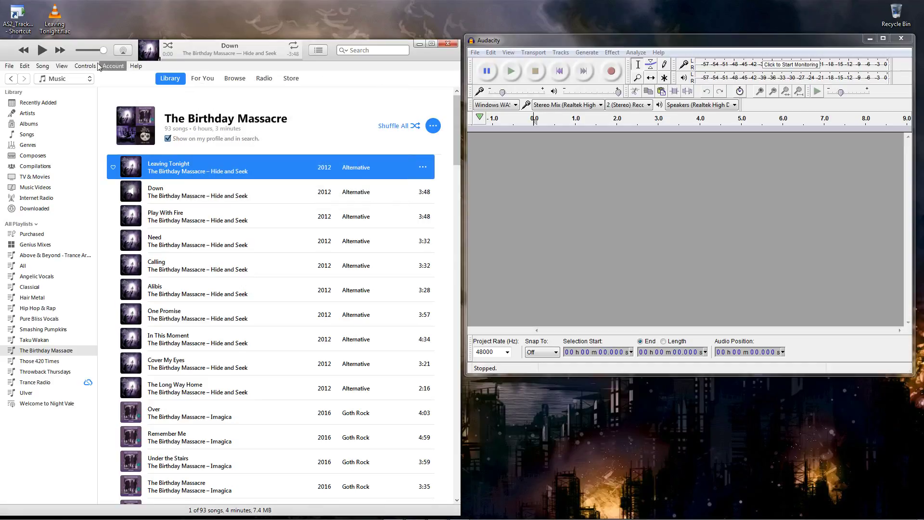
Open the iTunes playback preferences and compare the audio output method with the audio host in Audacity.
left_click(28, 67)
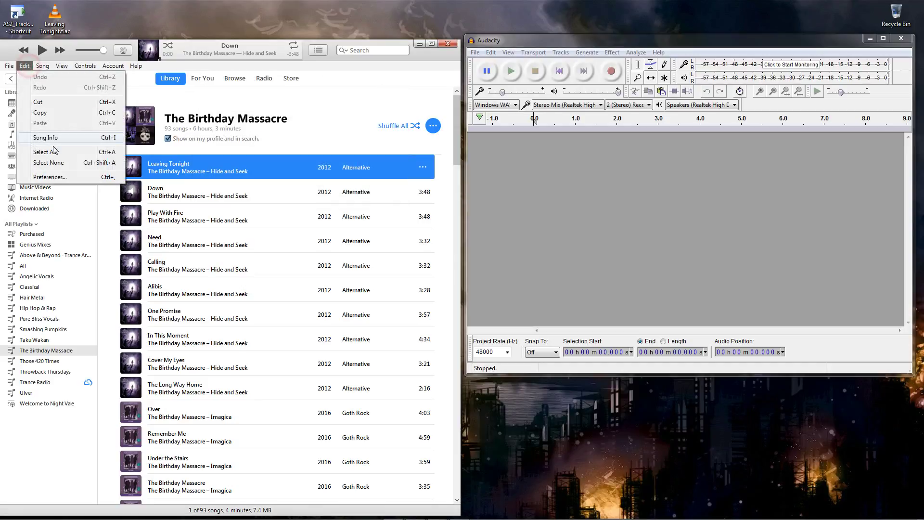
left_click(43, 177)
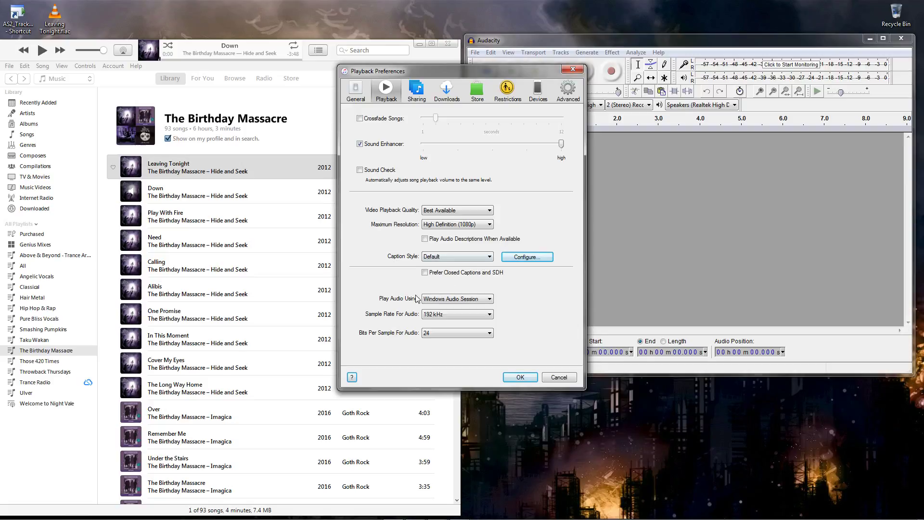
left_click(491, 300)
left_click(490, 300)
left_click(661, 45)
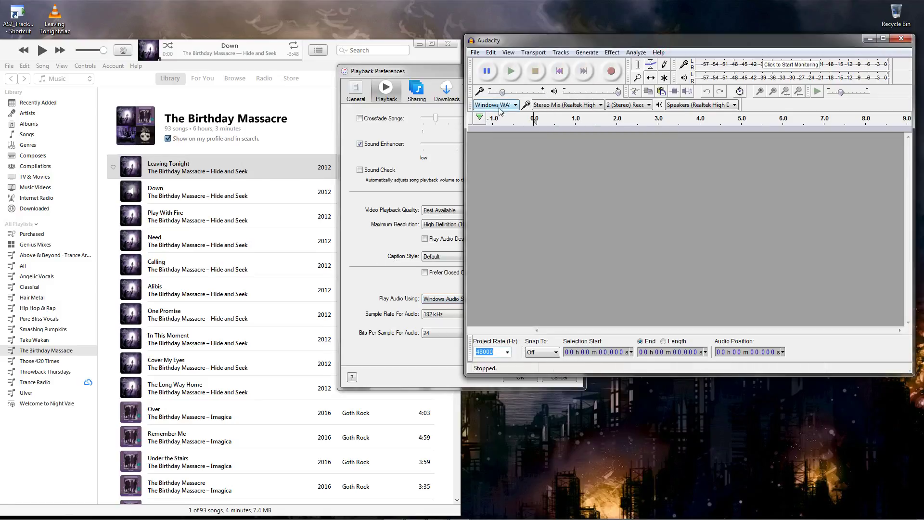
left_click(428, 68)
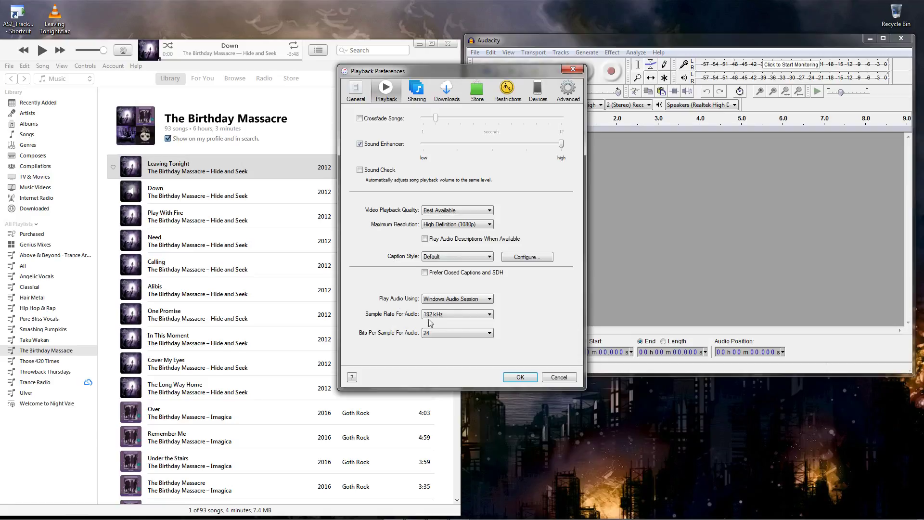
Choose a 192 kHz sample rate and 24 bits per sample for iTunes audio playback, and accept the preferences.
left_click(489, 315)
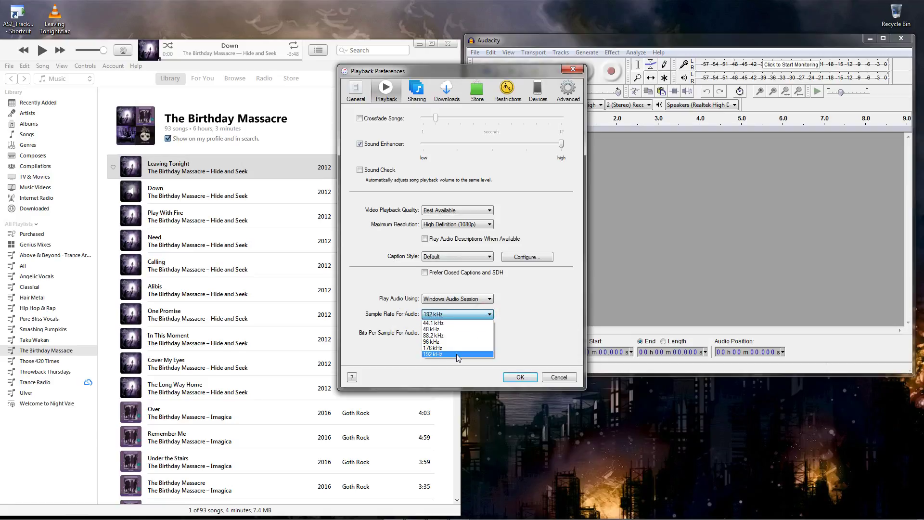
left_click(457, 354)
left_click(477, 333)
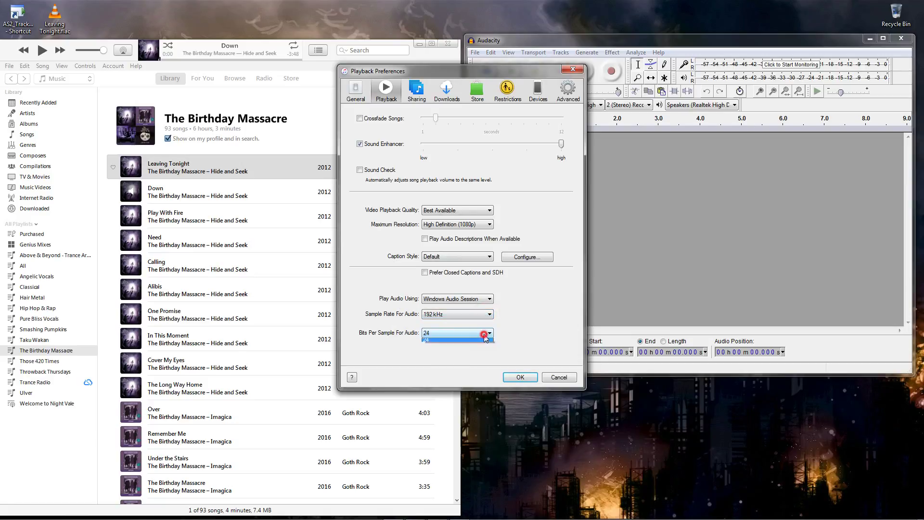
left_click(484, 337)
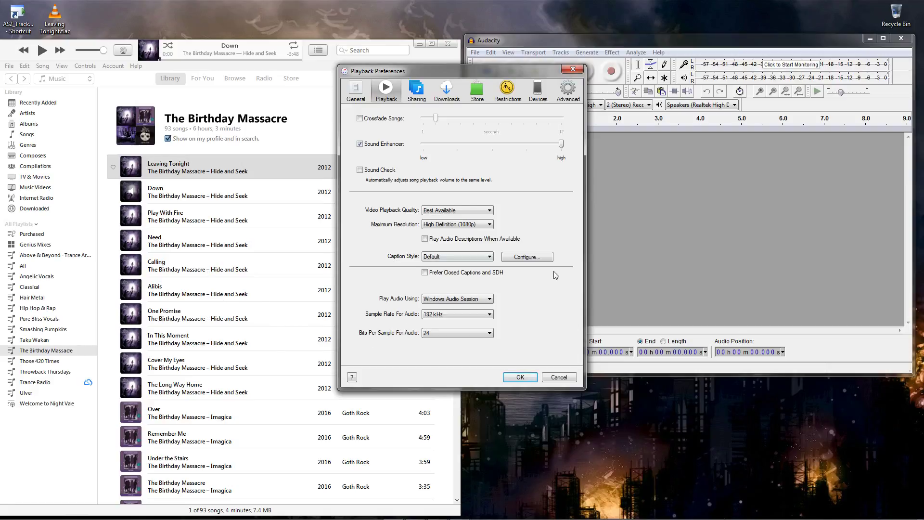
left_click(518, 380)
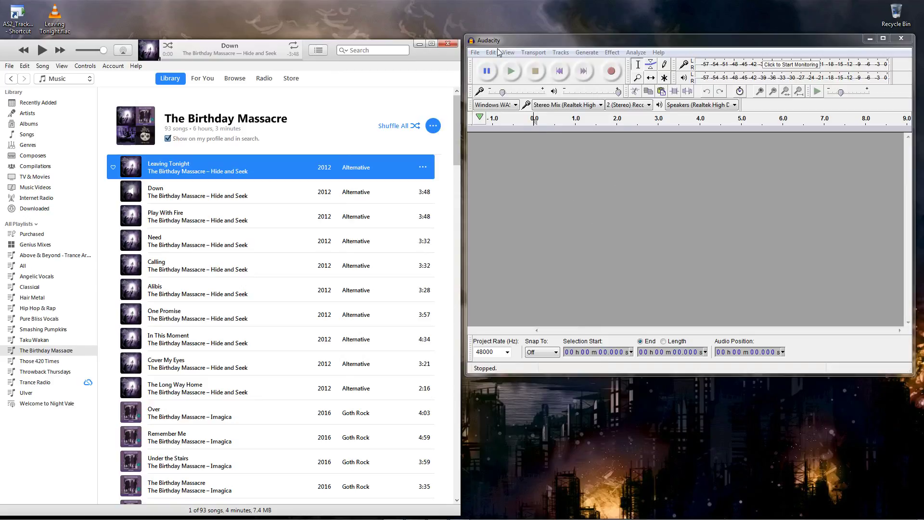
Record the song Down in Audacity while it plays in iTunes, stopping both the recording and the playback at its end.
left_click(541, 39)
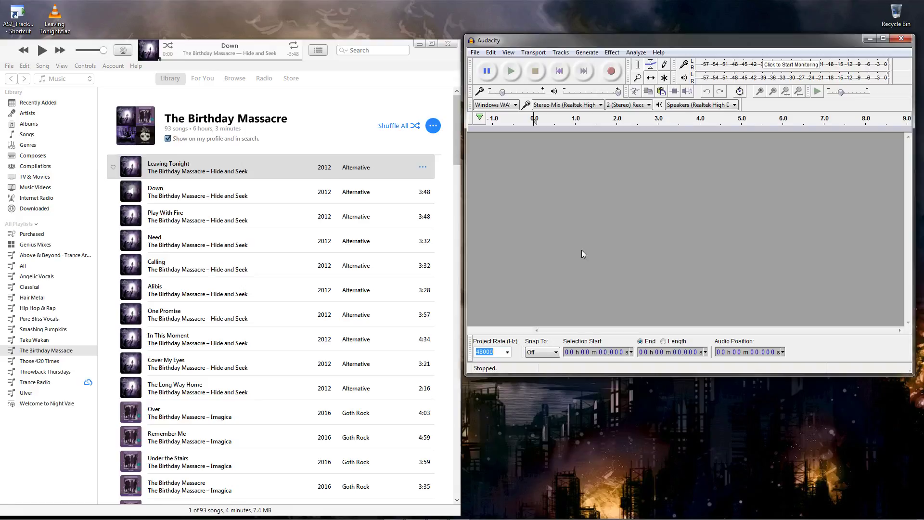
left_click(817, 354)
key("r")
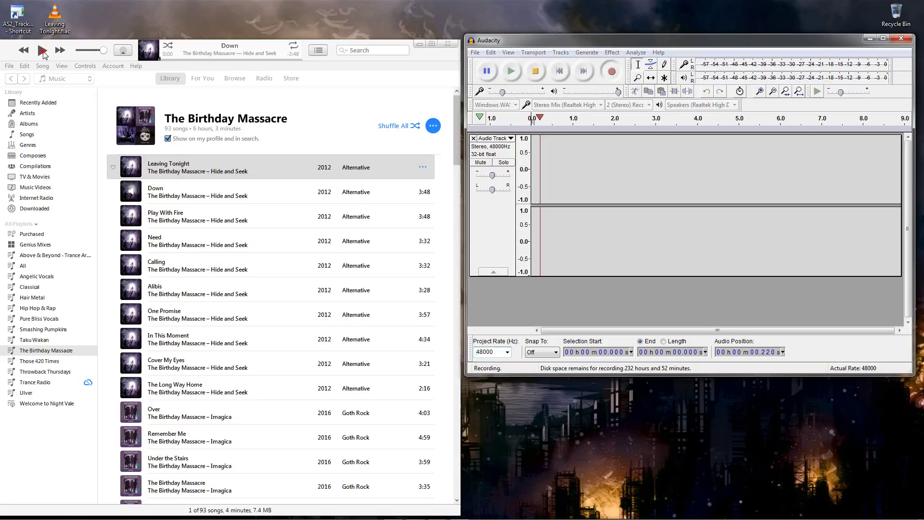
left_click(43, 53)
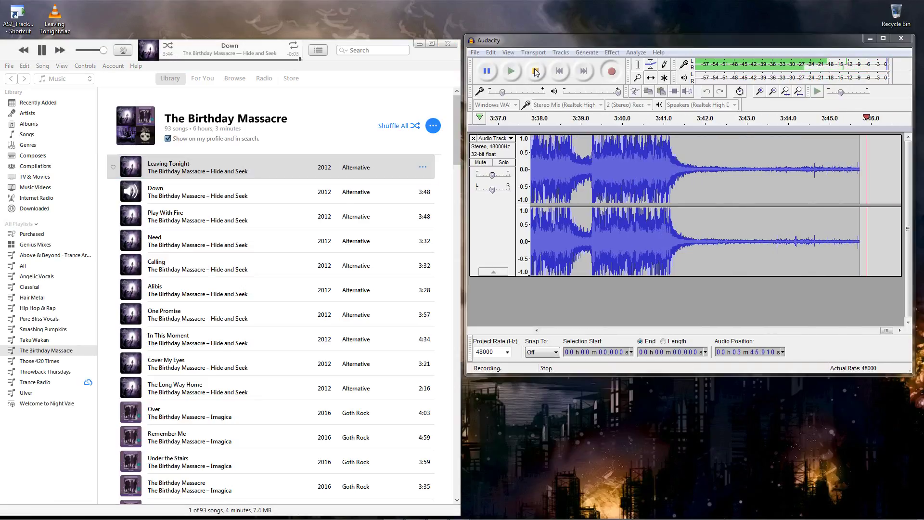
left_click(536, 72)
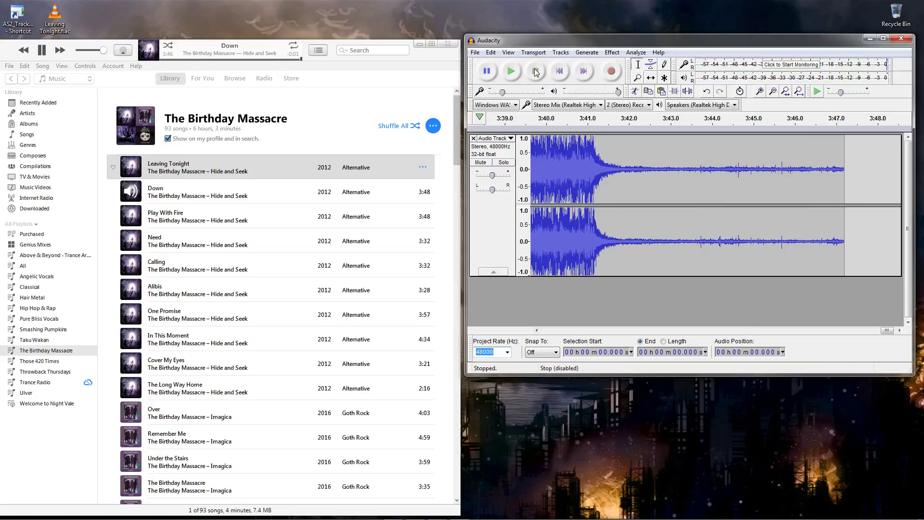
left_click(42, 50)
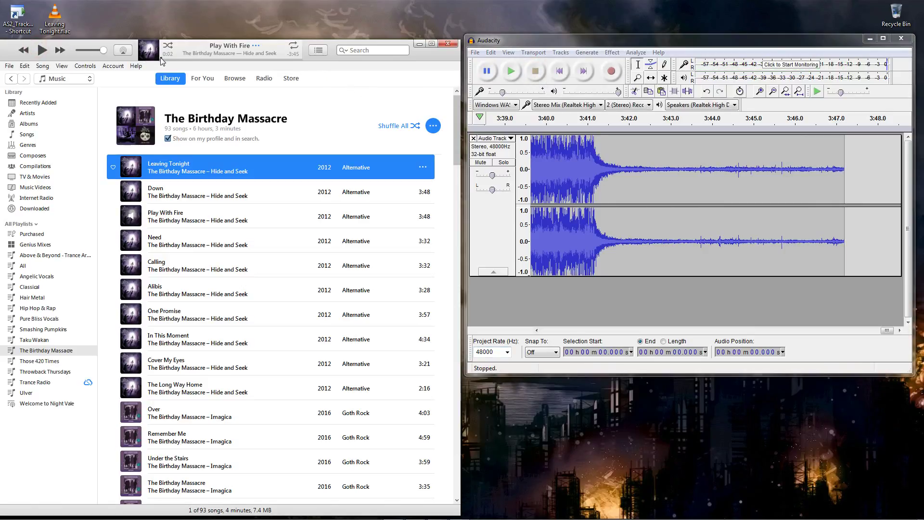
Play Play With Fire briefly in iTunes, pause it and rewind it to its beginning.
left_click_drag(162, 60, 153, 59)
mouse_move(159, 192)
mouse_move(132, 167)
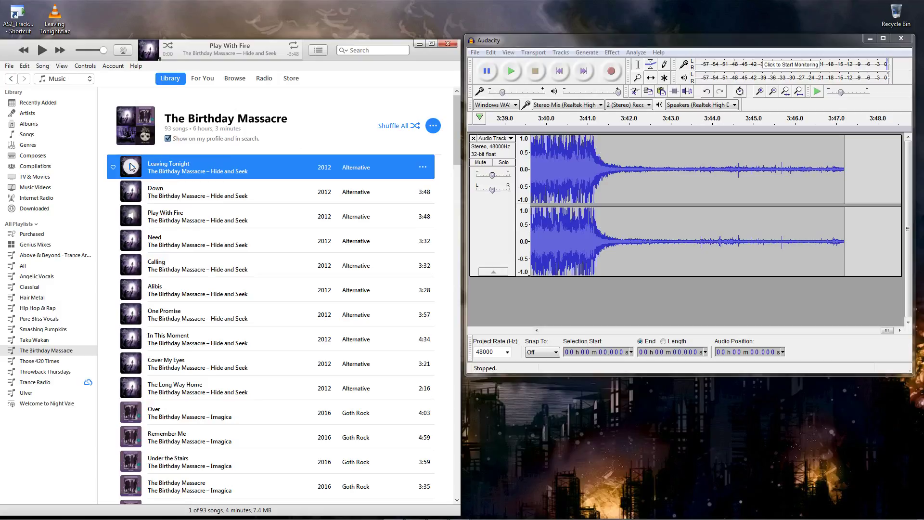
left_click(134, 220)
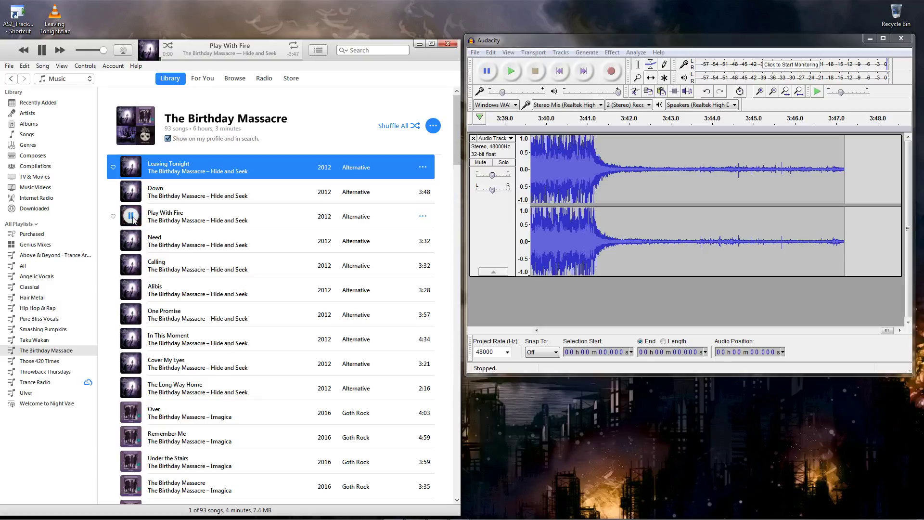
left_click(44, 50)
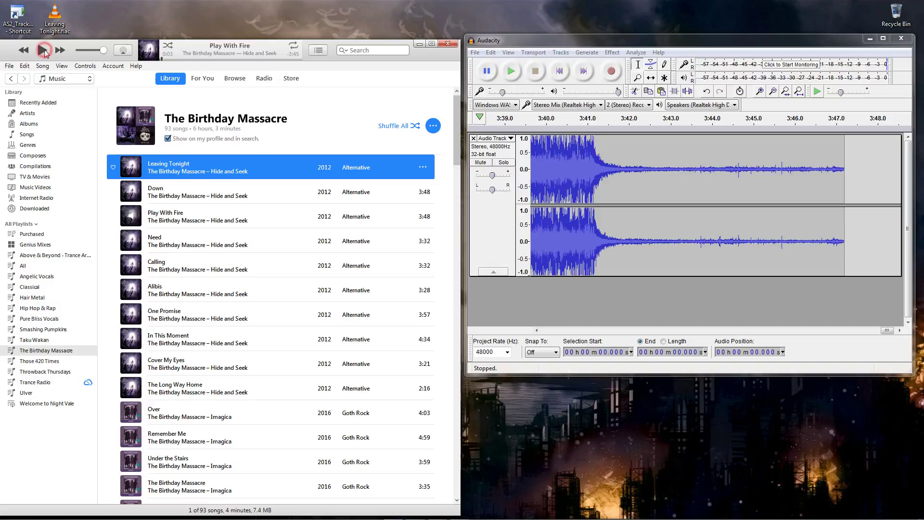
left_click(160, 59)
Set up an audio export of the Audacity recording to the Desktop with the file name Down and the FLAC Files type.
left_click(476, 52)
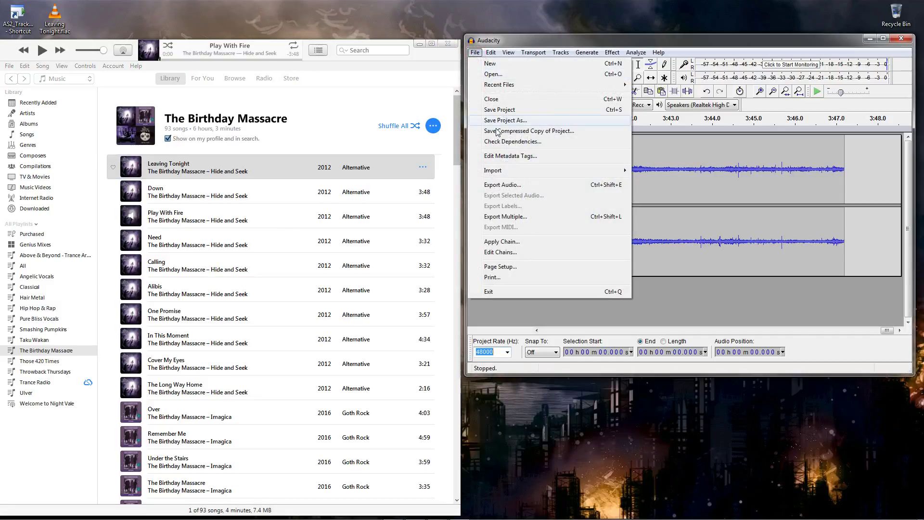
left_click(505, 184)
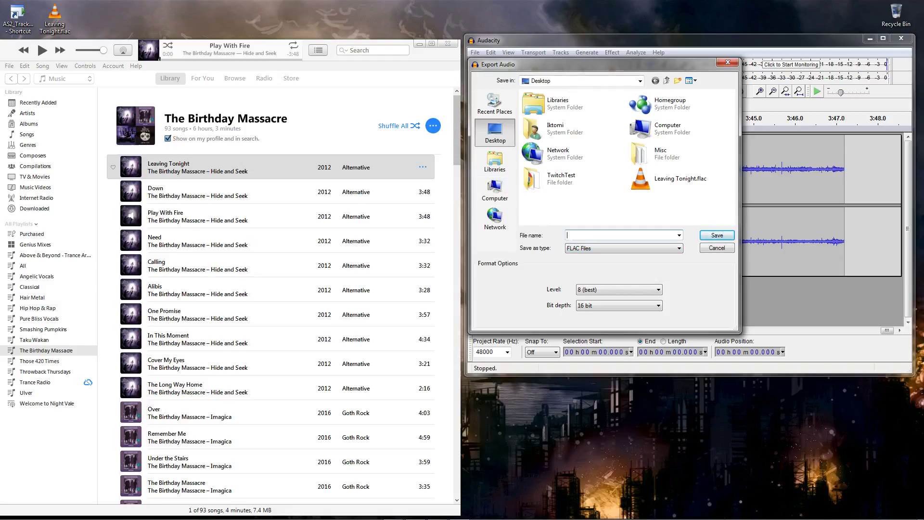
type("Down")
left_click(643, 249)
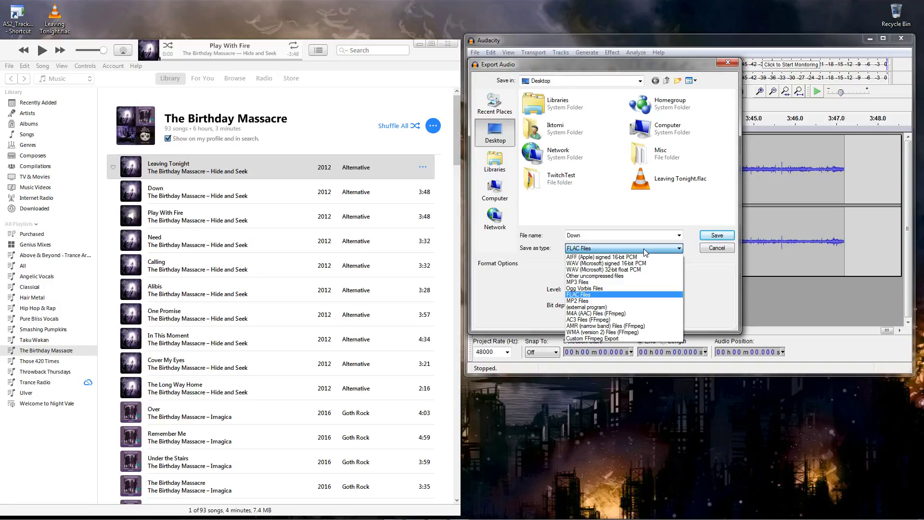
left_click(586, 294)
left_click(545, 263)
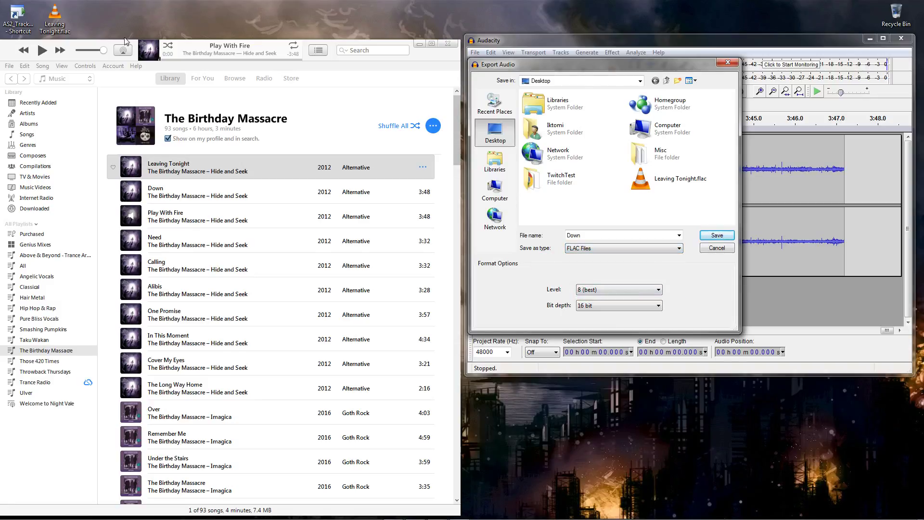
Examine the general and audio properties of Leaving Tonight.flac on the desktop and close them.
left_click(55, 18)
right_click(55, 18)
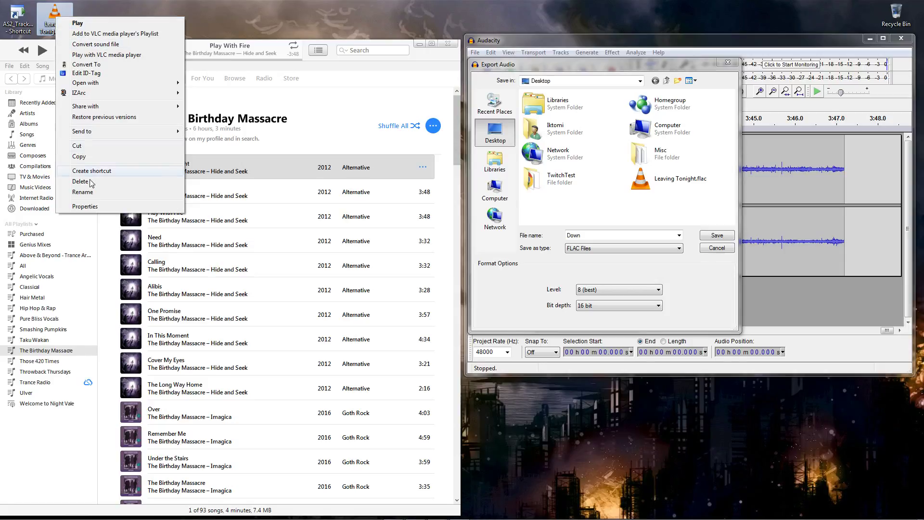
left_click(92, 205)
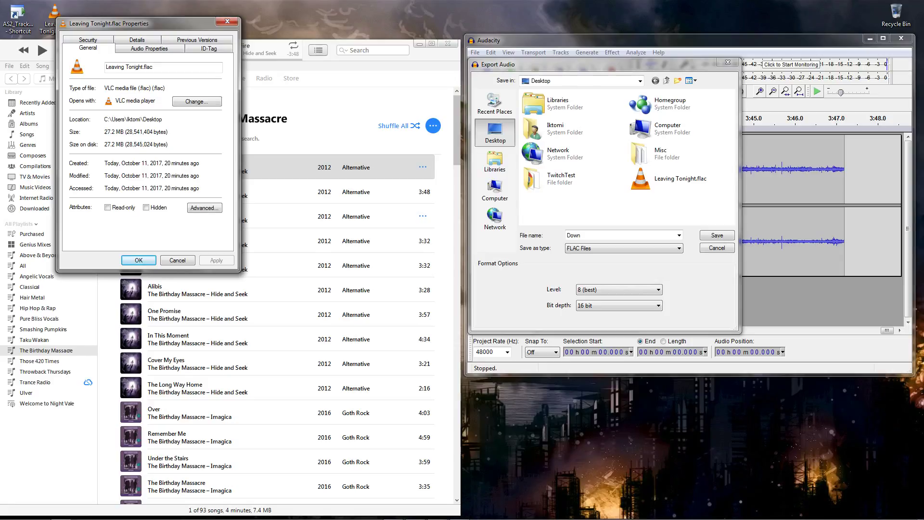
left_click(143, 49)
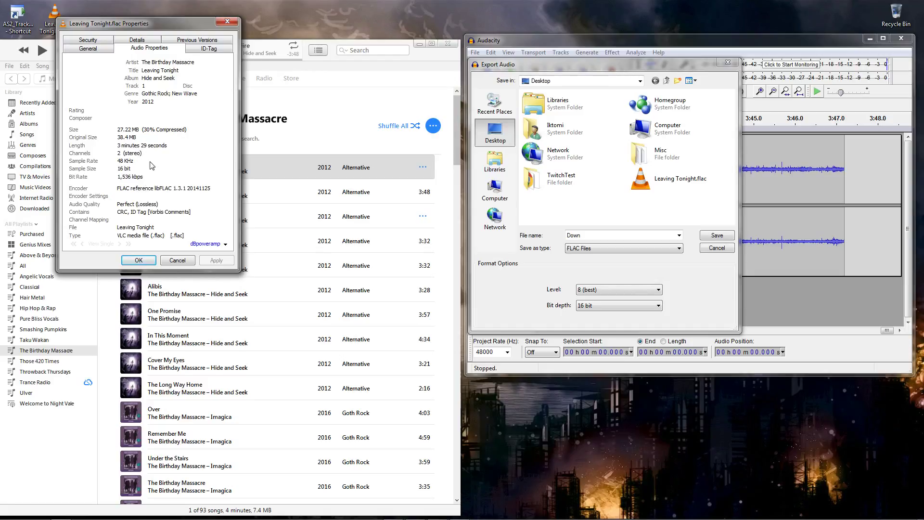
left_click(137, 259)
Open the 80's & 90's folder inside the Music folder of the My Music (F:) drive in Windows Explorer.
left_click(12, 511)
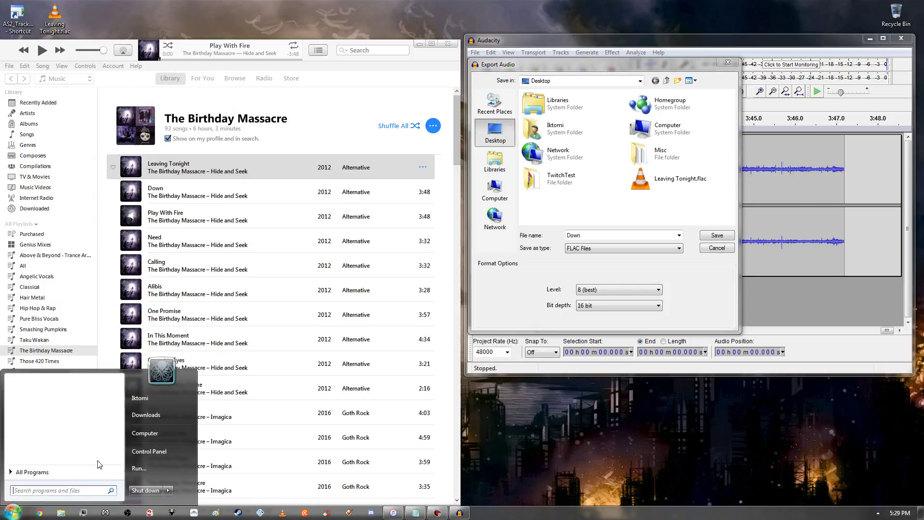
left_click(136, 436)
left_click(365, 107)
double_click(366, 107)
left_click(128, 133)
double_click(128, 133)
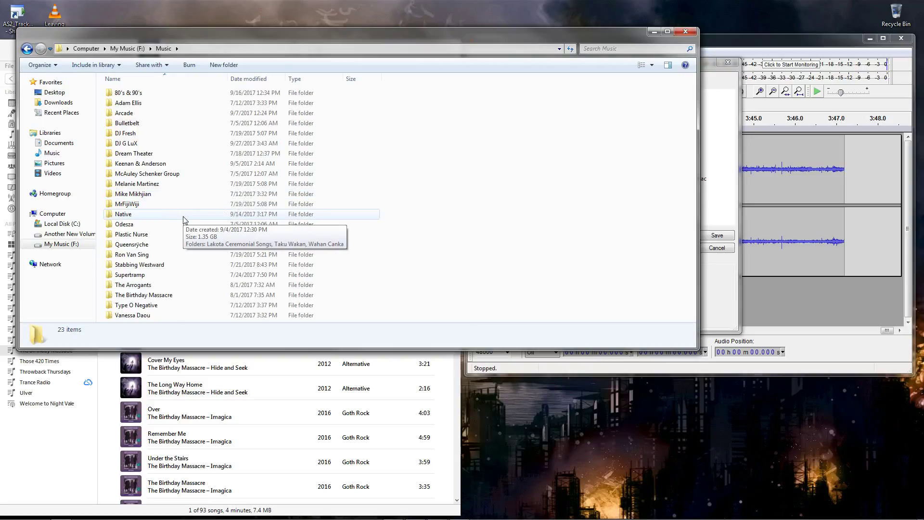
double_click(130, 94)
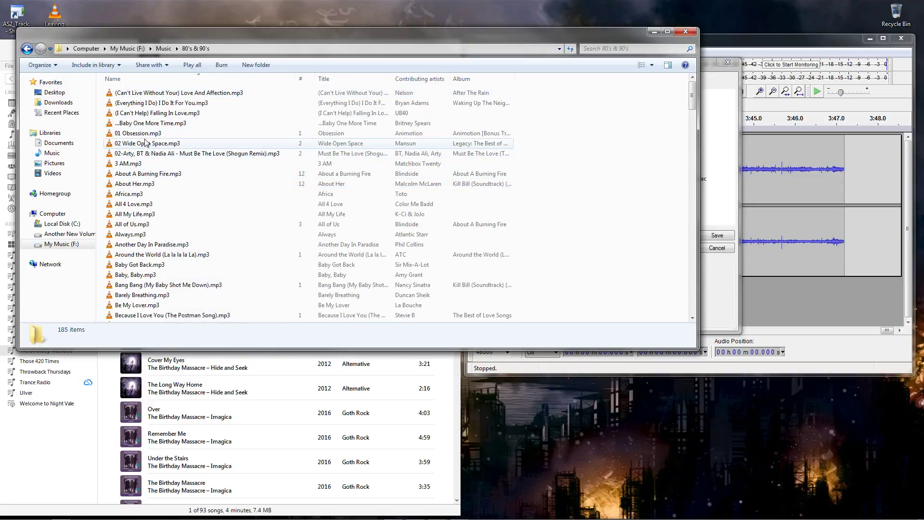
Check the general file properties of 01 Obsession.mp3, and close both the properties and the folder window.
right_click(141, 136)
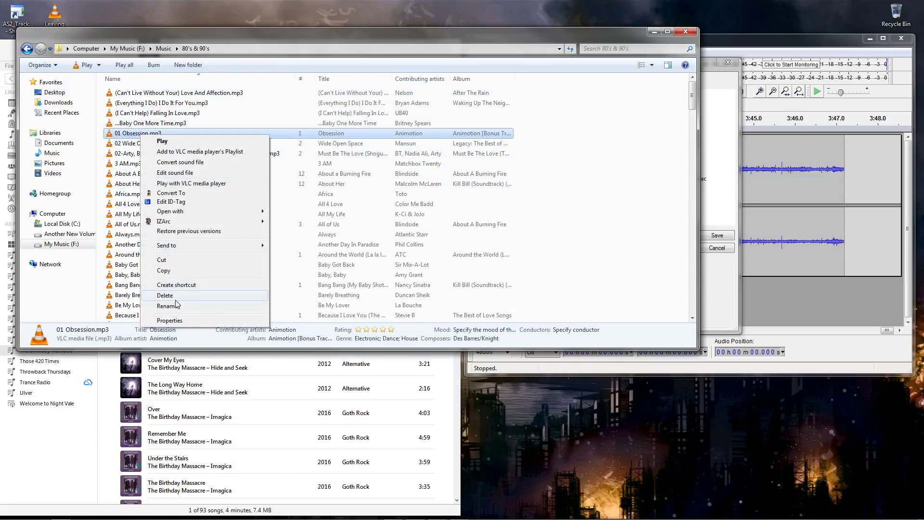
left_click(168, 320)
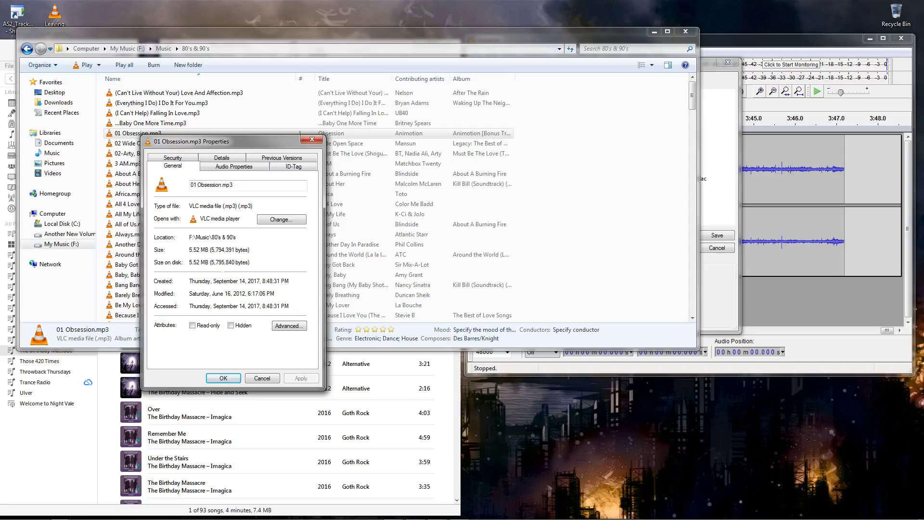
left_click(223, 378)
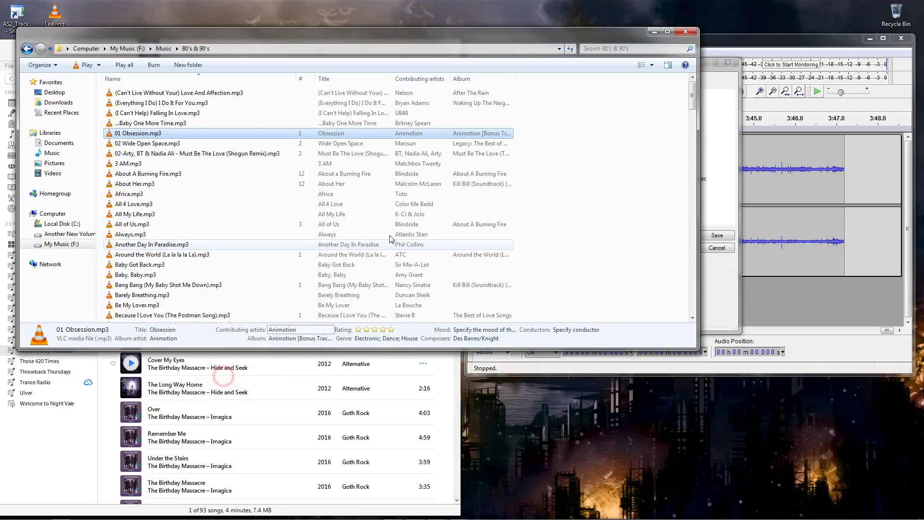
left_click(685, 32)
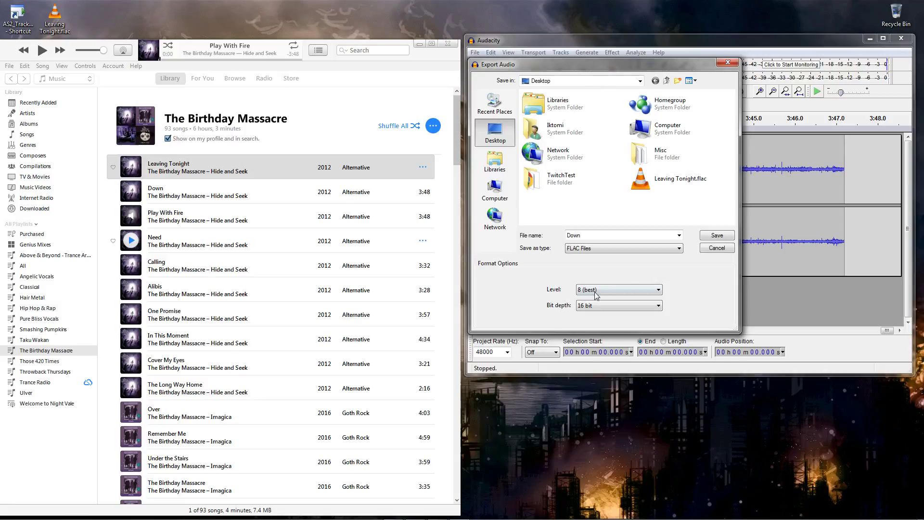
Choose level 8 (best) and a 16 bit depth for the FLAC export of Down, and save it.
left_click(658, 290)
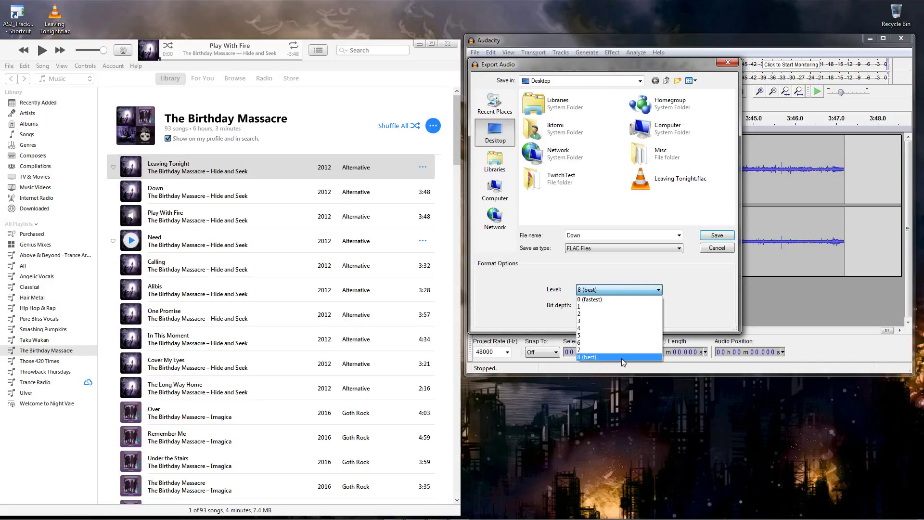
left_click(621, 357)
left_click(644, 308)
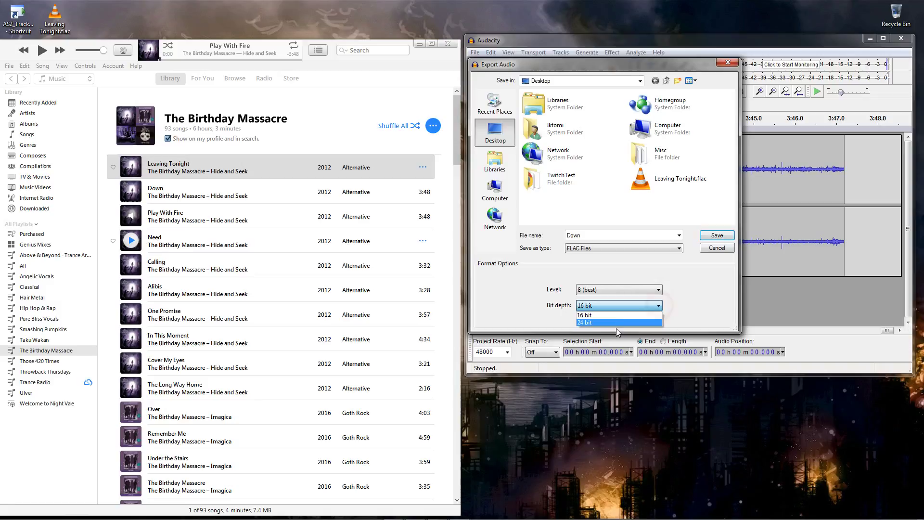
left_click(622, 315)
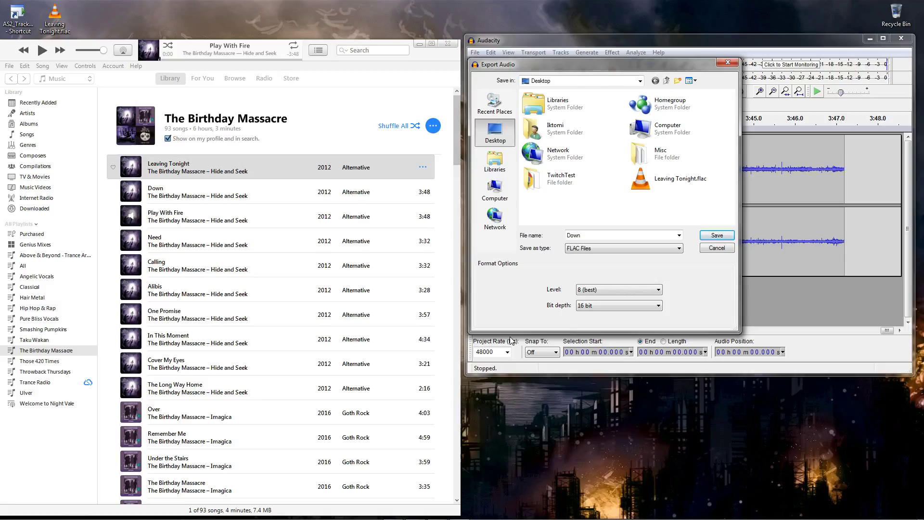
left_click(717, 235)
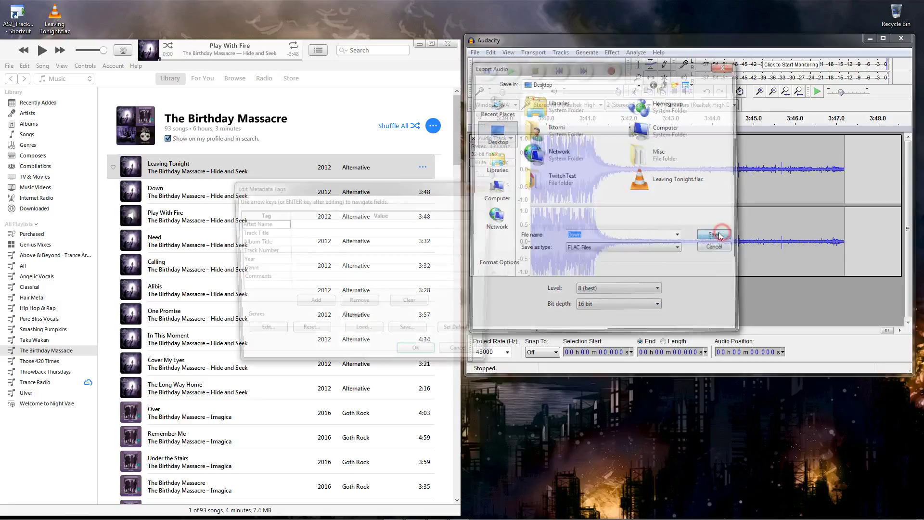
Move the metadata dialog off the song list and set artist The Birthday Massacre, track title Down and album Hide and Seek.
left_click(308, 225)
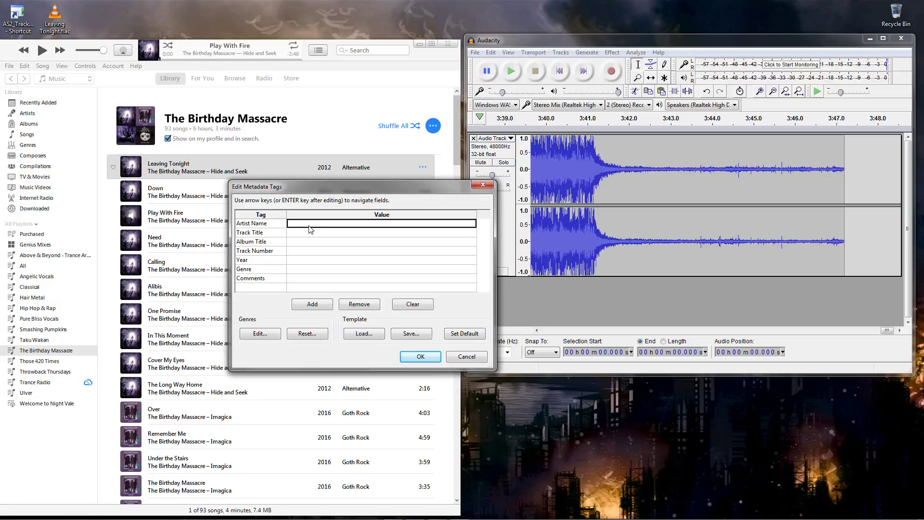
left_click_drag(319, 183, 562, 160)
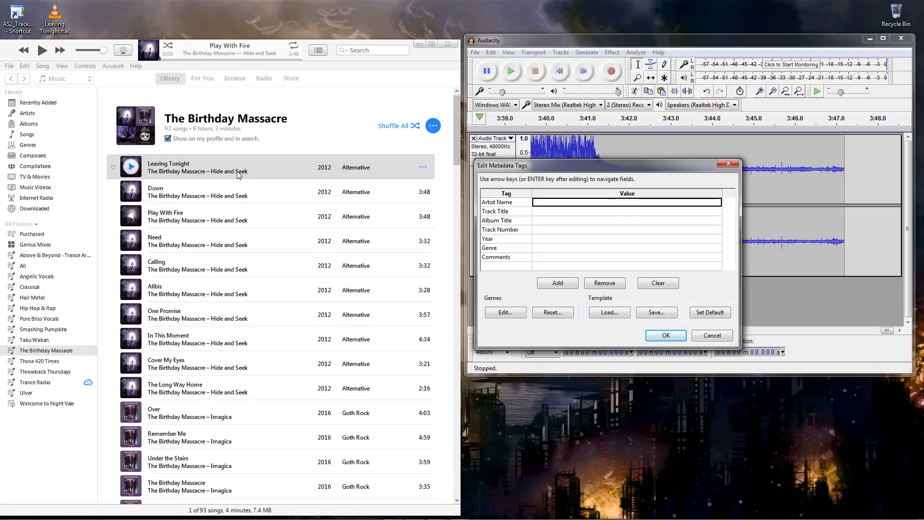
left_click(560, 204)
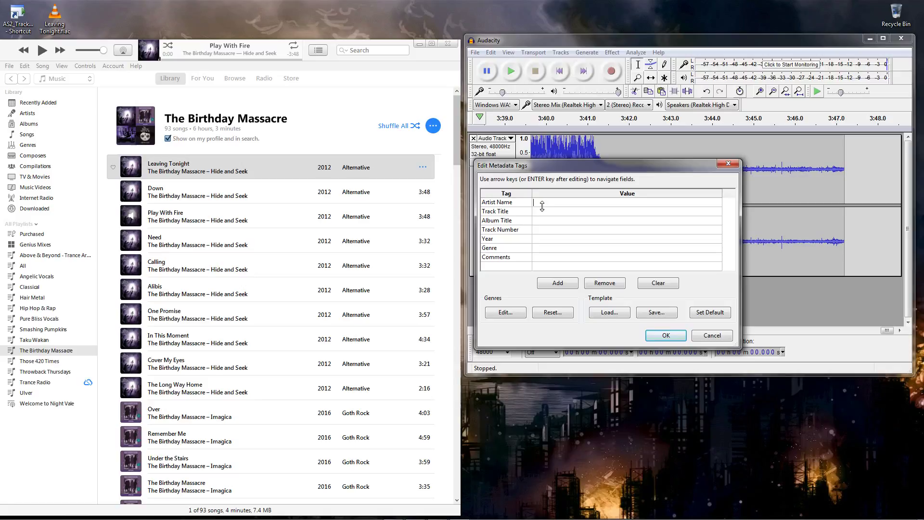
type("The Birthday Massacre")
key("Return")
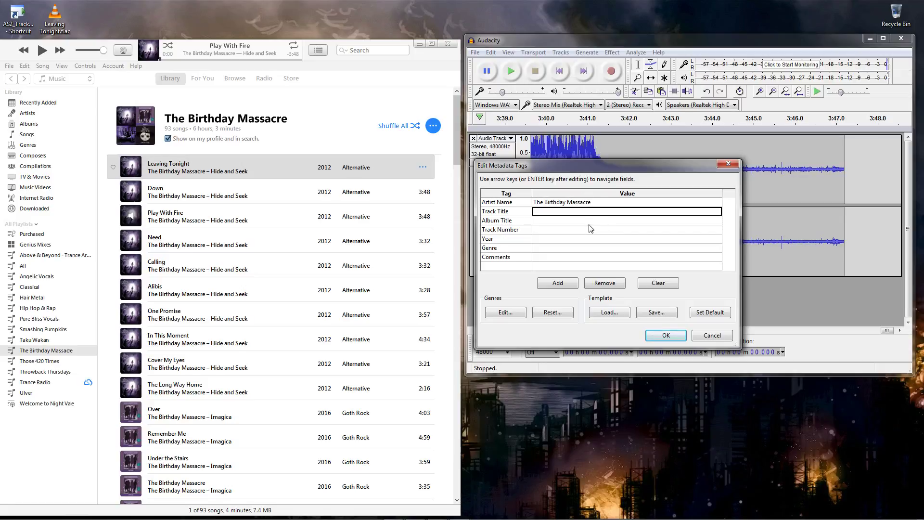
type("Down")
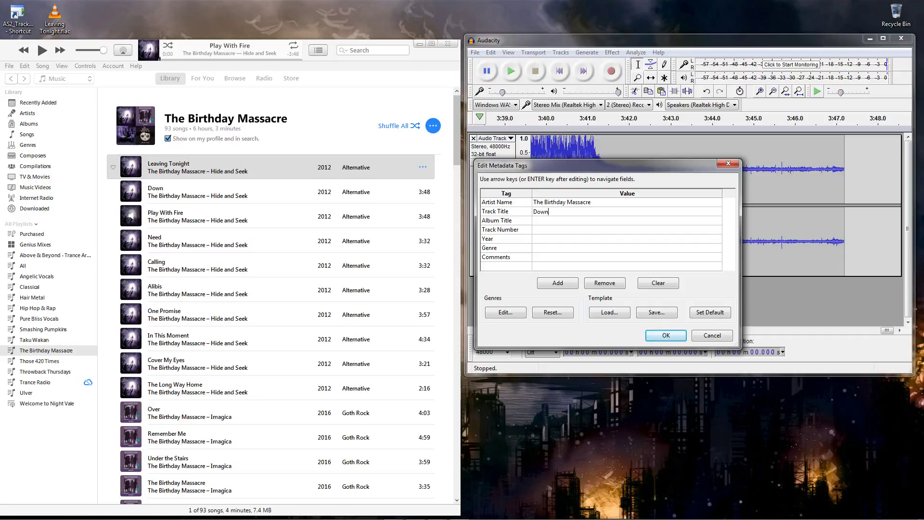
key("Return")
type("Hide and Seek")
key("Return")
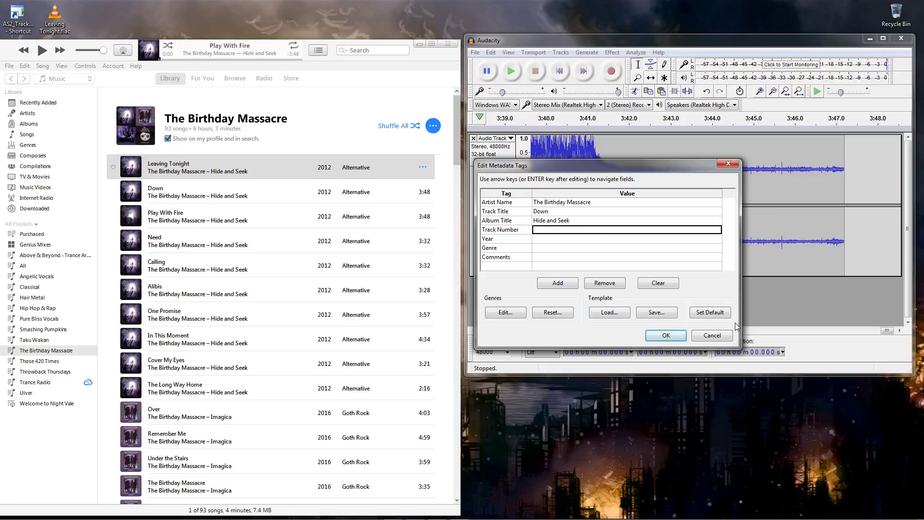
Display the song info details of Down in iTunes to read its track number and year.
right_click(187, 199)
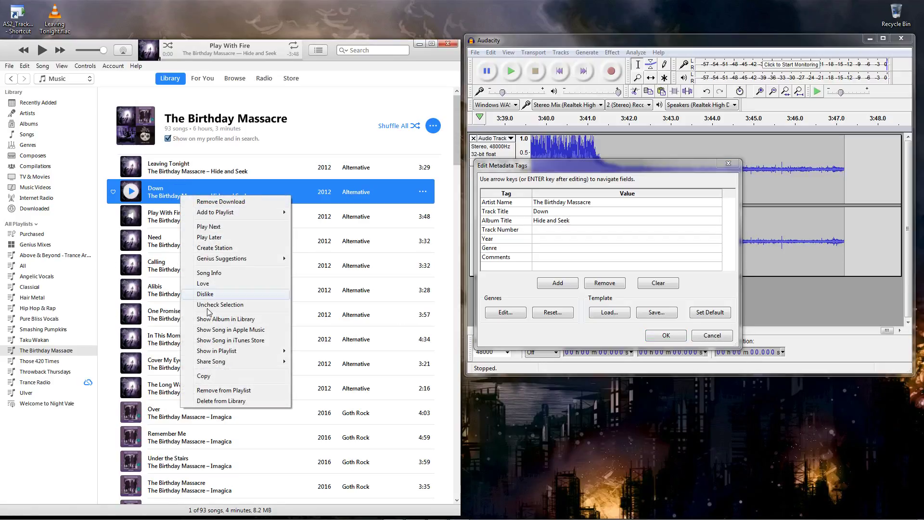
left_click(218, 273)
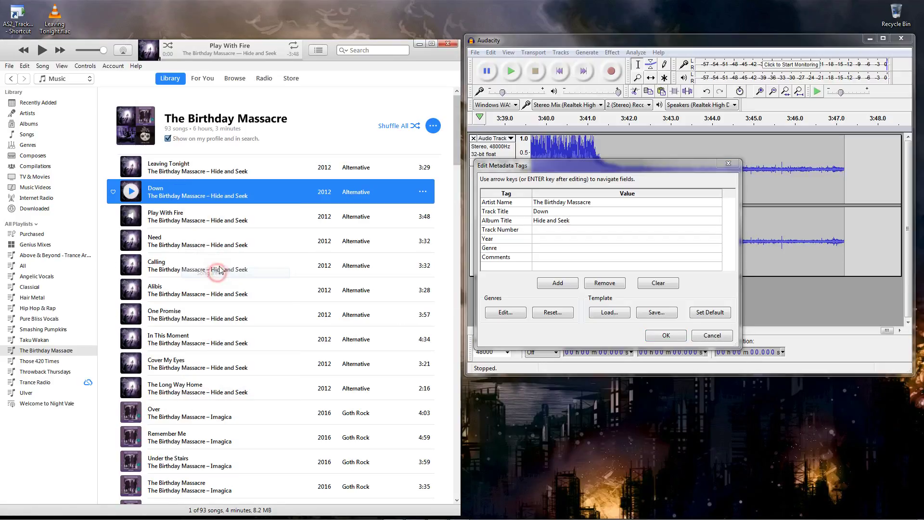
left_click(447, 106)
left_click_drag(309, 114, 247, 100)
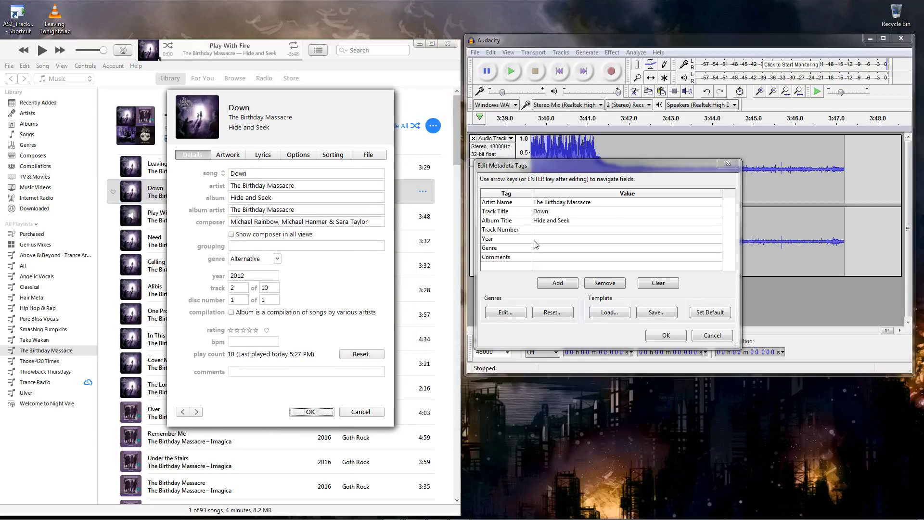
Set track number 2 and year 2012 in the Audacity metadata, close the iTunes song info, and accept the tags to export the file.
left_click(552, 233)
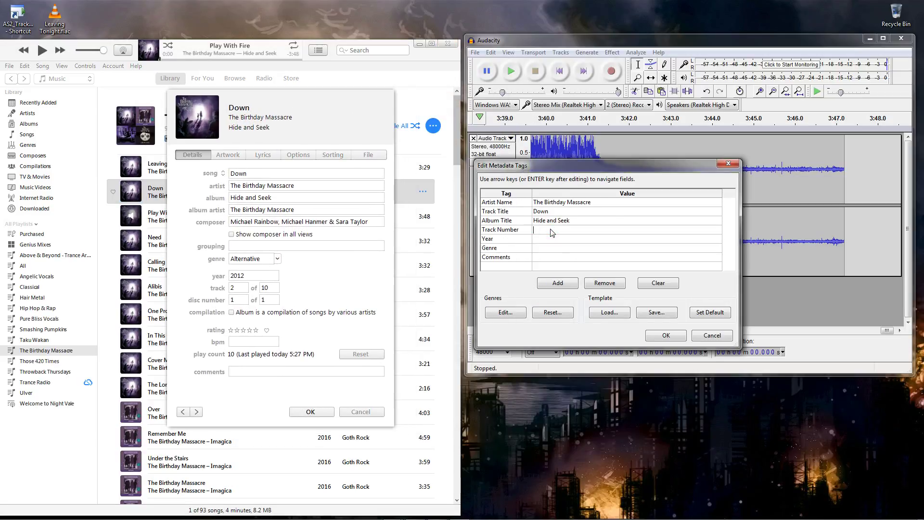
type("2")
key("Return")
type("2")
left_click(311, 412)
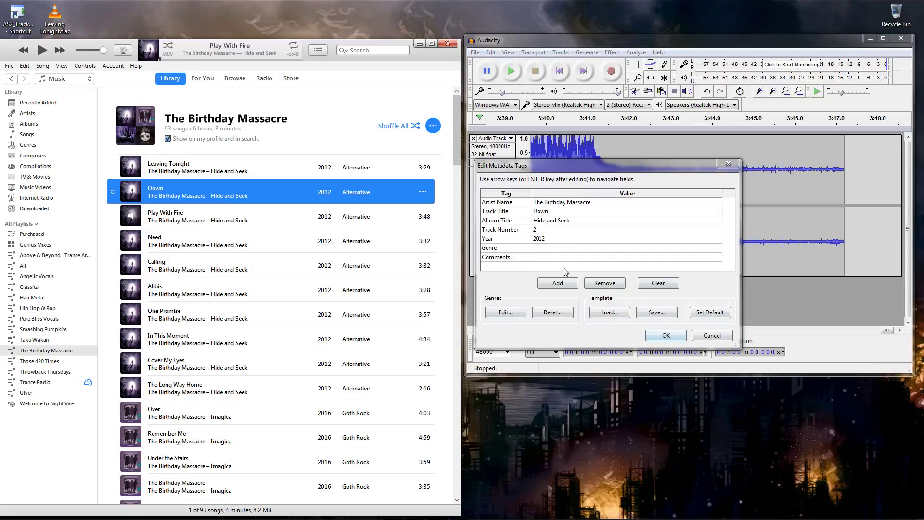
left_click(668, 338)
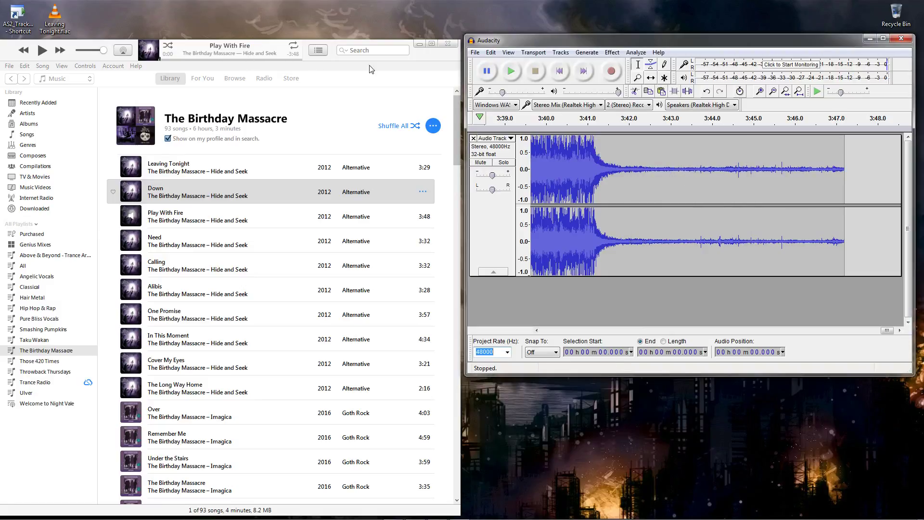
Move the iTunes window down to uncover the desktop, play Down.flac in VLC at about 61% volume, and close the player.
left_click_drag(424, 64, 429, 116)
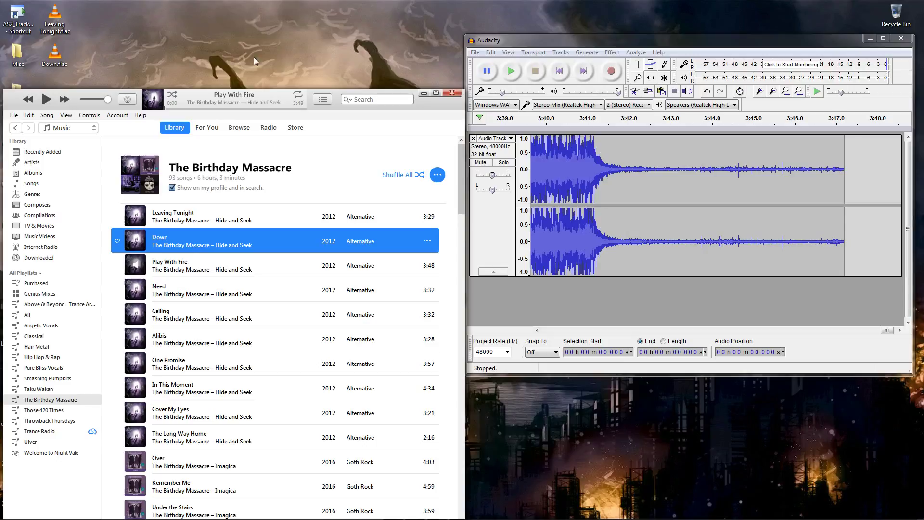
left_click(56, 57)
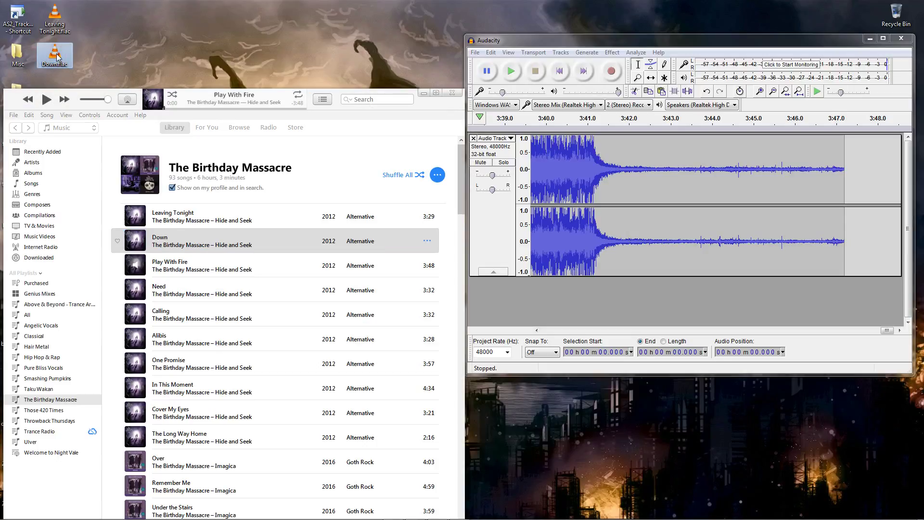
mouse_move(56, 56)
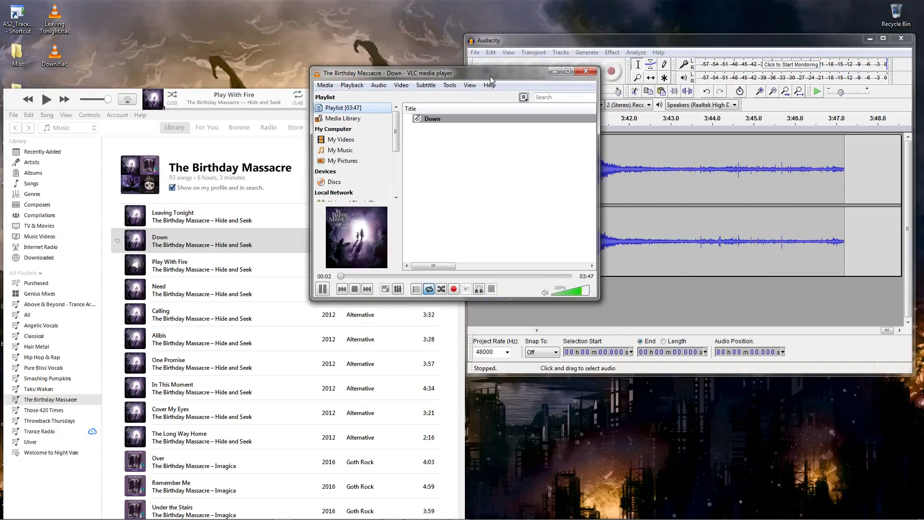
left_click(560, 297)
left_click_drag(560, 299, 564, 301)
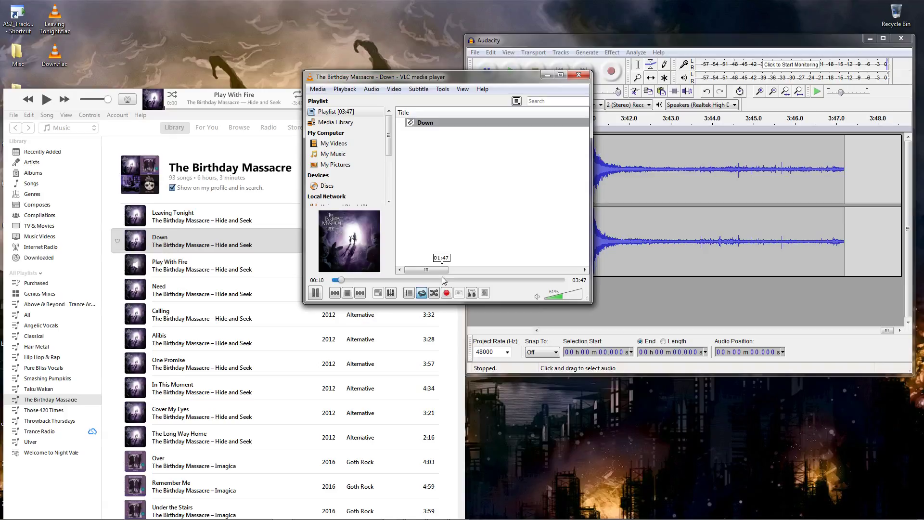
left_click(579, 75)
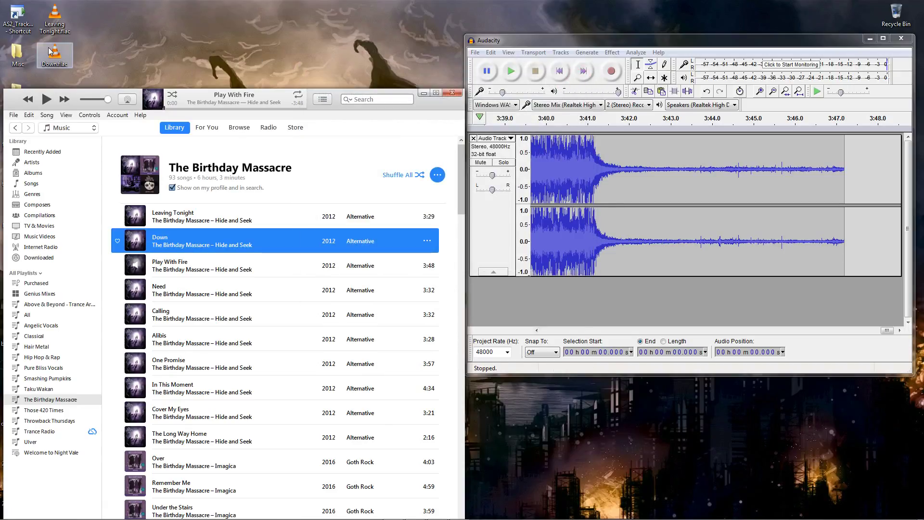
Play Down.flac from the desktop in foobar2000 and minimize the player window.
right_click(51, 56)
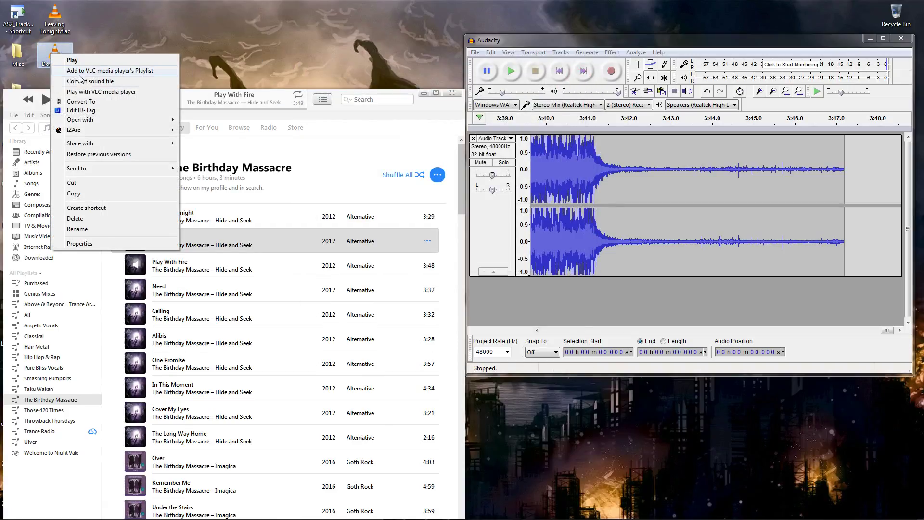
mouse_move(142, 120)
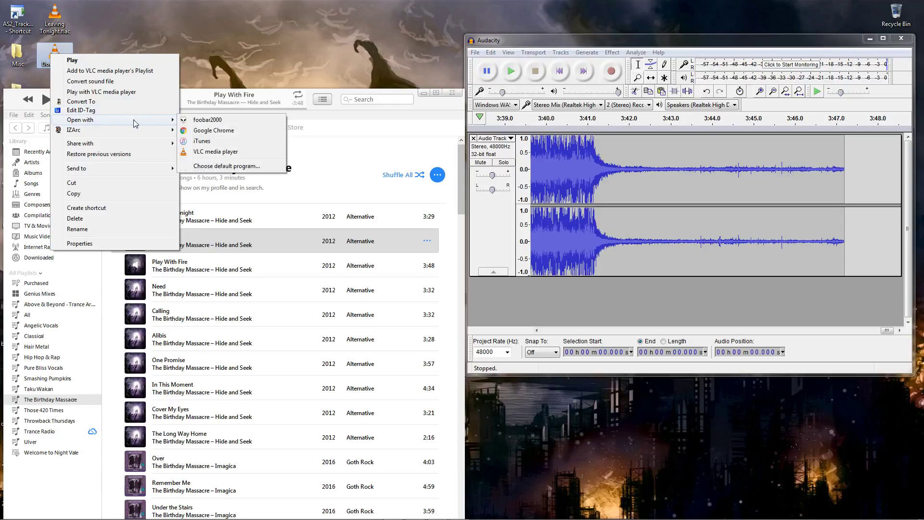
left_click(208, 121)
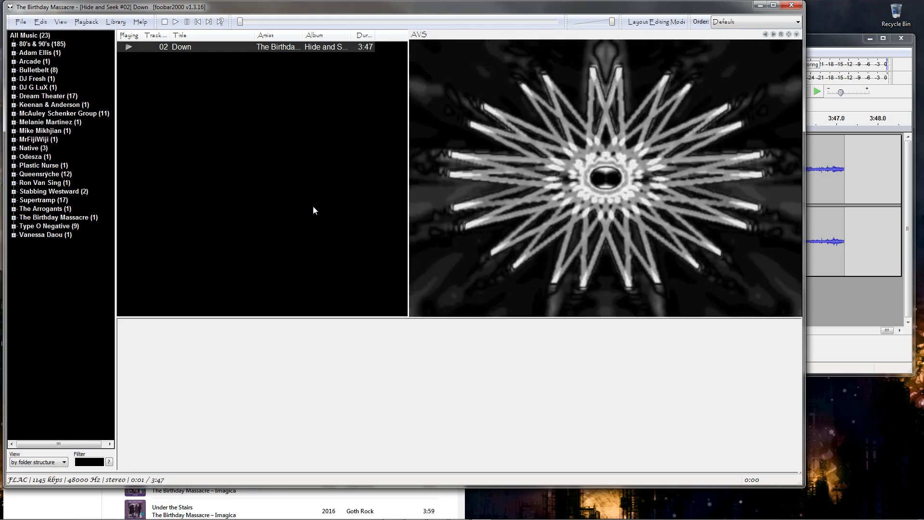
left_click(761, 6)
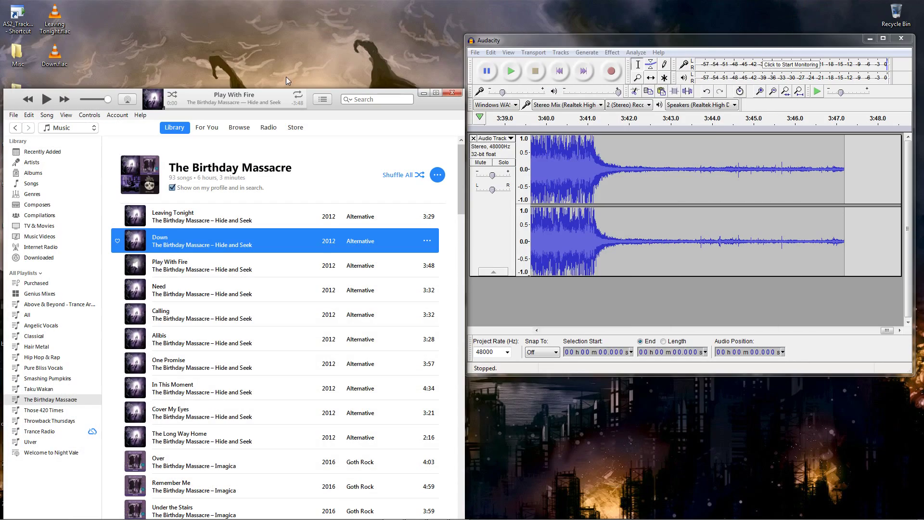
Move the iTunes window back up and create a playlist from the song Need, keeping the suggested name The Birthday Massacre - Hide and Seek.
left_click_drag(336, 94, 335, 15)
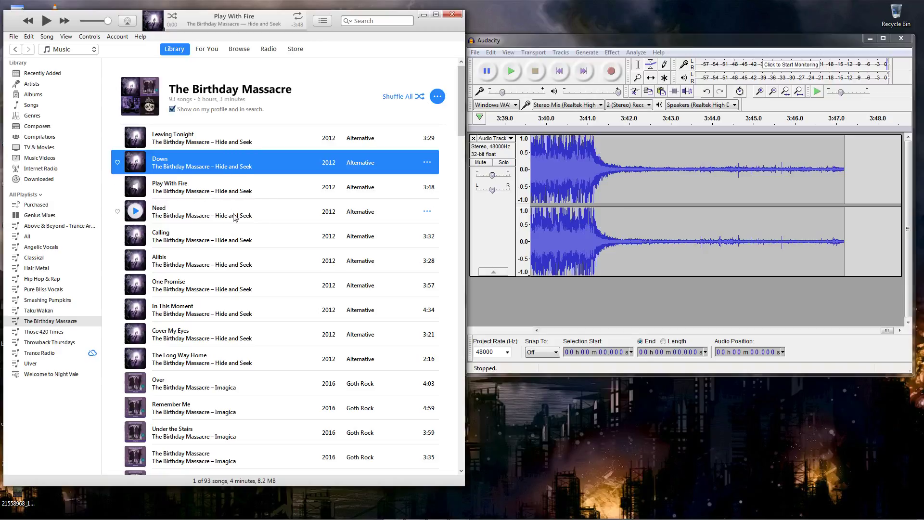
right_click(176, 211)
mouse_move(202, 227)
left_click(301, 225)
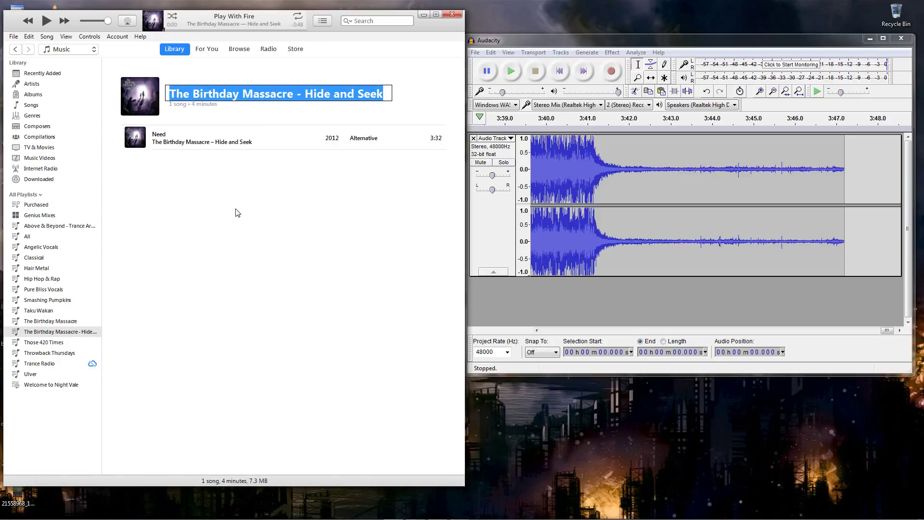
key("Return")
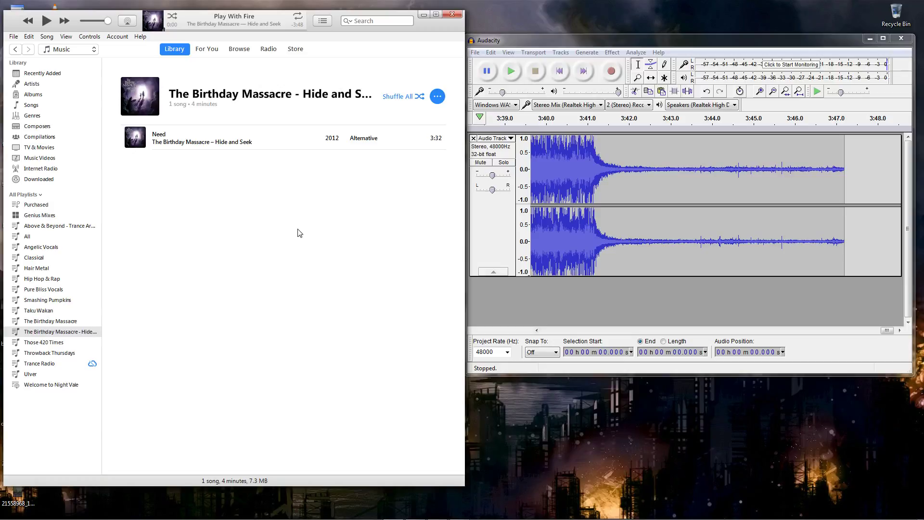
Delete the playlist The Birthday Massacre - Hide and Seek from the library and reopen The Birthday Massacre playlist.
right_click(52, 333)
left_click(95, 456)
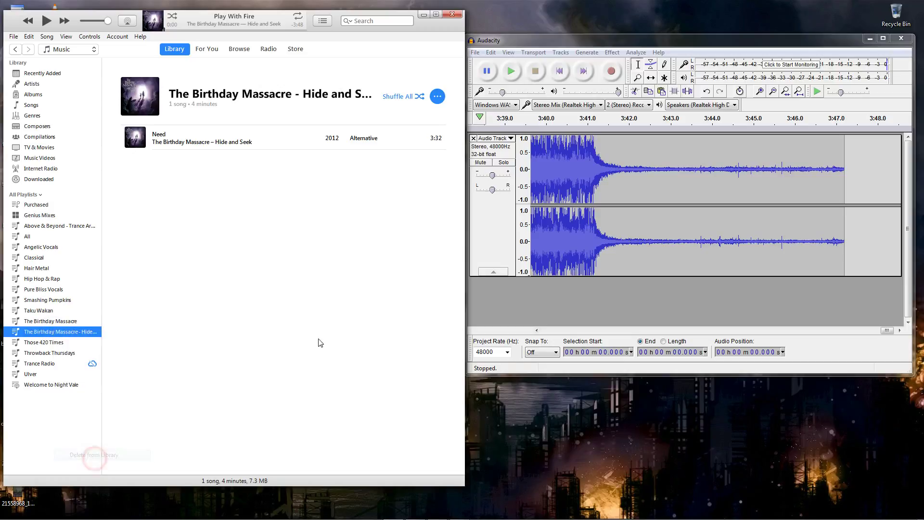
left_click(62, 321)
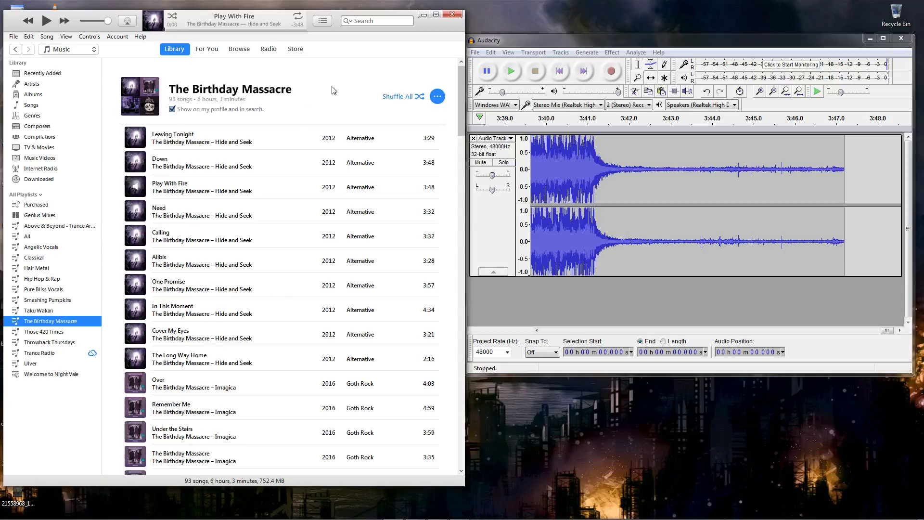
Close the recorded project in Audacity without saving it and place the emptied Audacity window beside iTunes.
left_click_drag(565, 39, 404, 46)
left_click(314, 59)
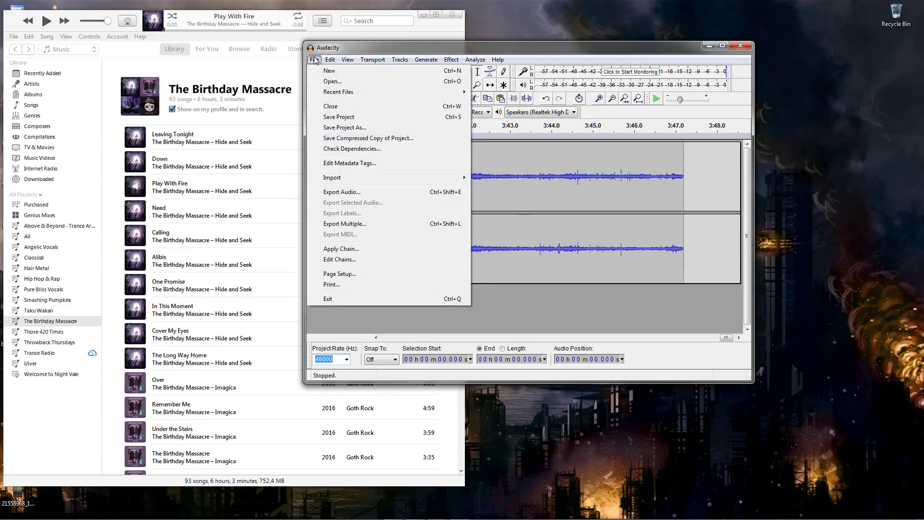
left_click(316, 60)
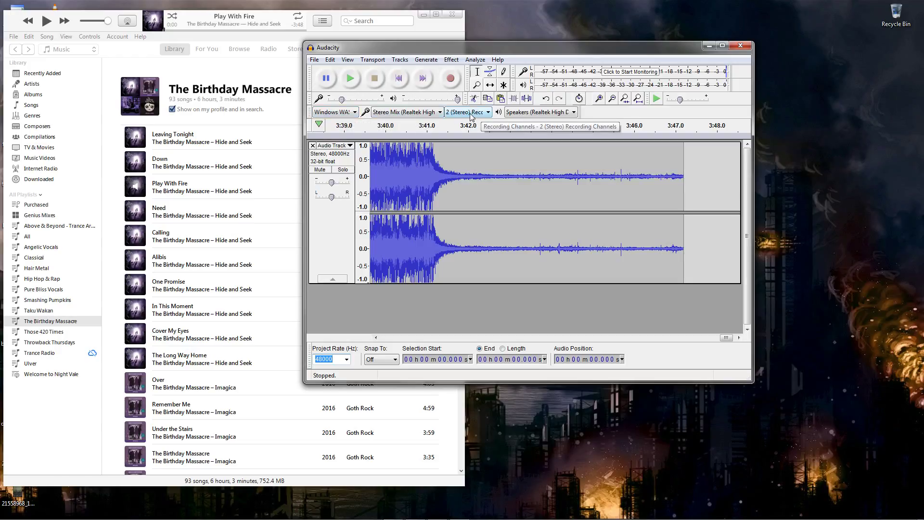
left_click(333, 360)
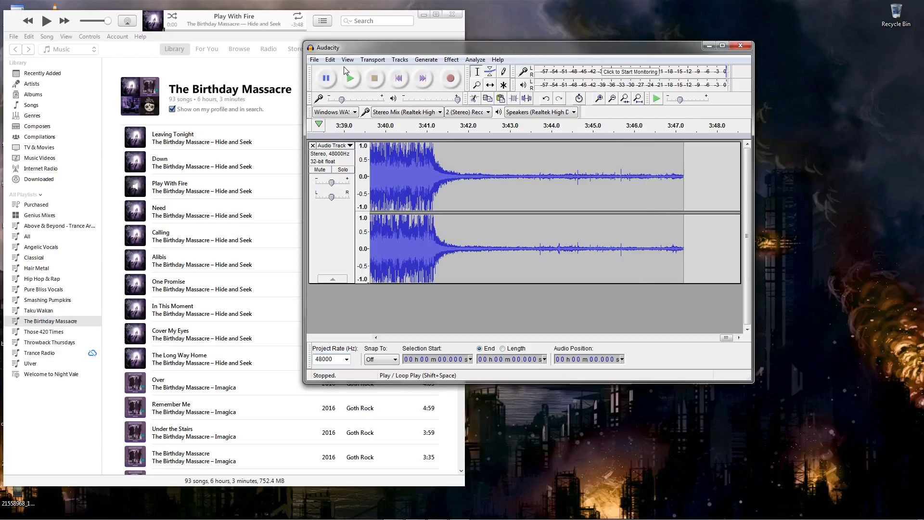
left_click(316, 61)
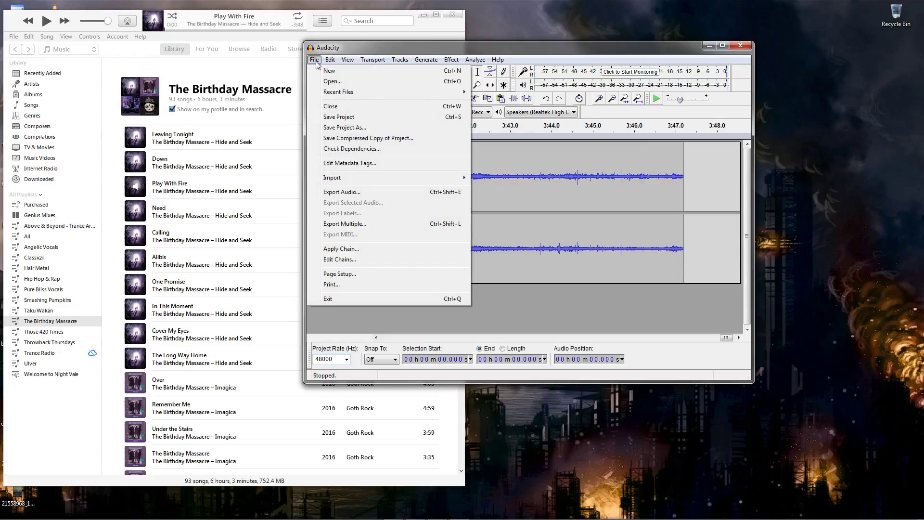
left_click(339, 108)
left_click(554, 215)
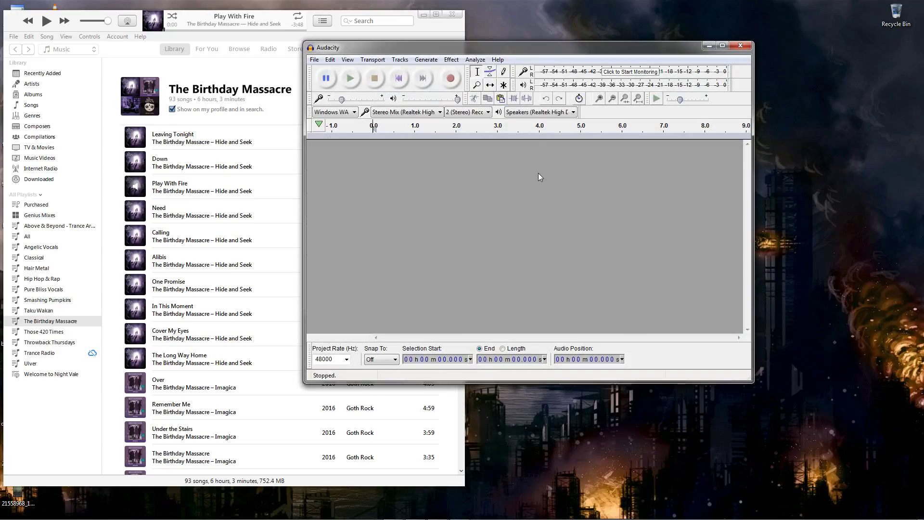
left_click_drag(462, 47, 626, 33)
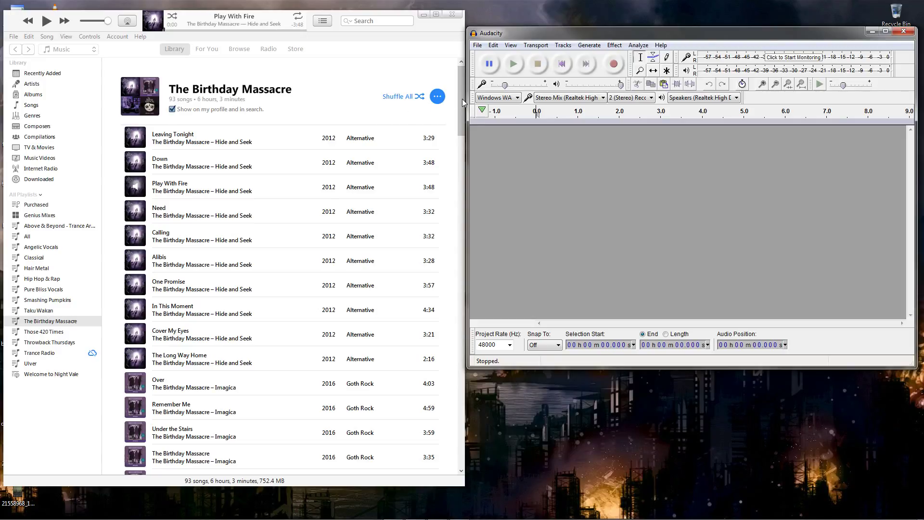
left_click_drag(462, 99, 463, 70)
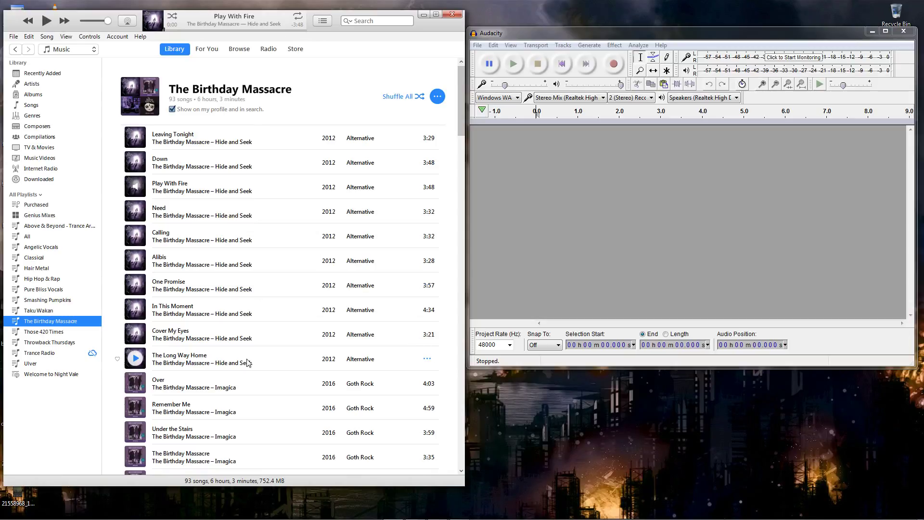
mouse_move(414, 183)
left_click_drag(461, 106, 456, 65)
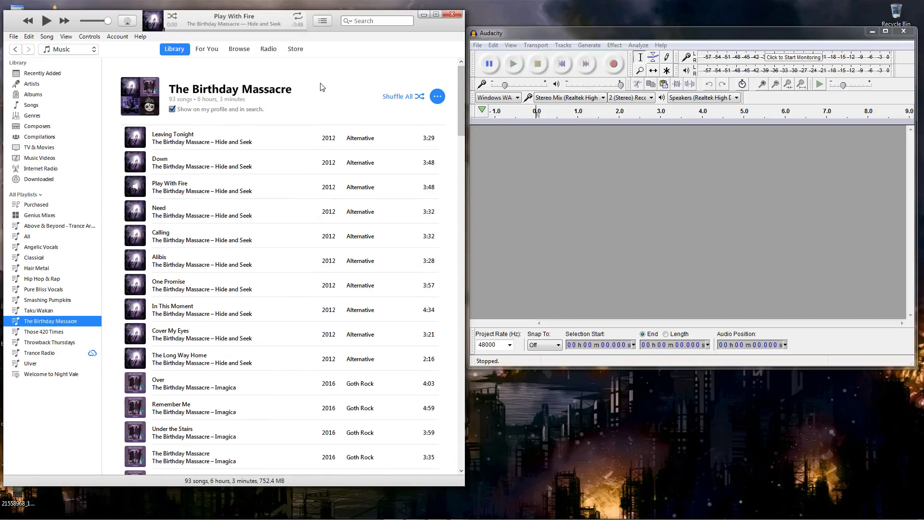